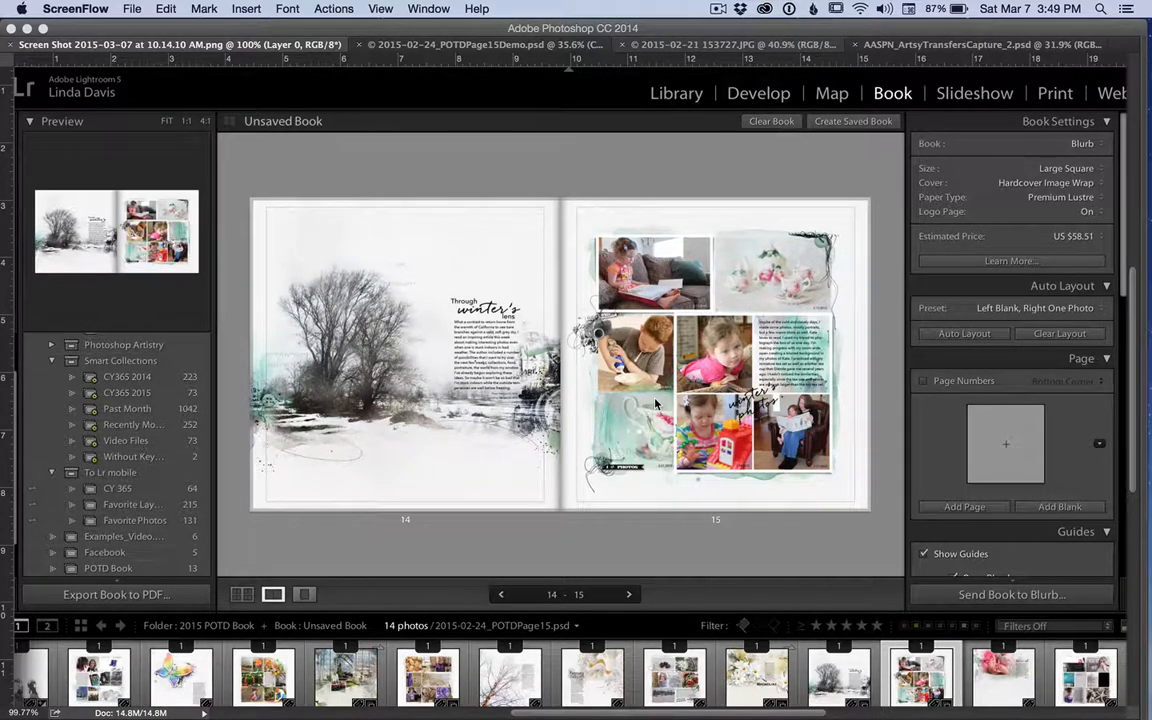
- Bring the 2015-02-24_POTDPage15Demo.psd document to the front and show the hidden tools and panels
left_click(492, 50)
left_click(492, 50)
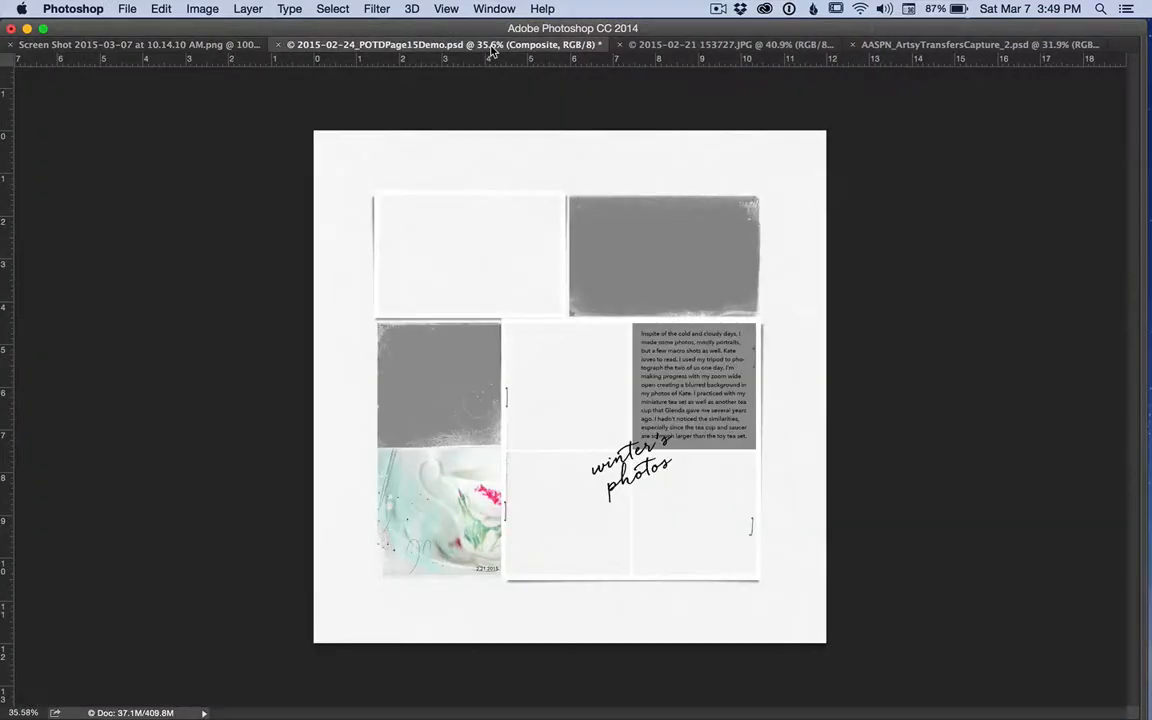
key("Tab")
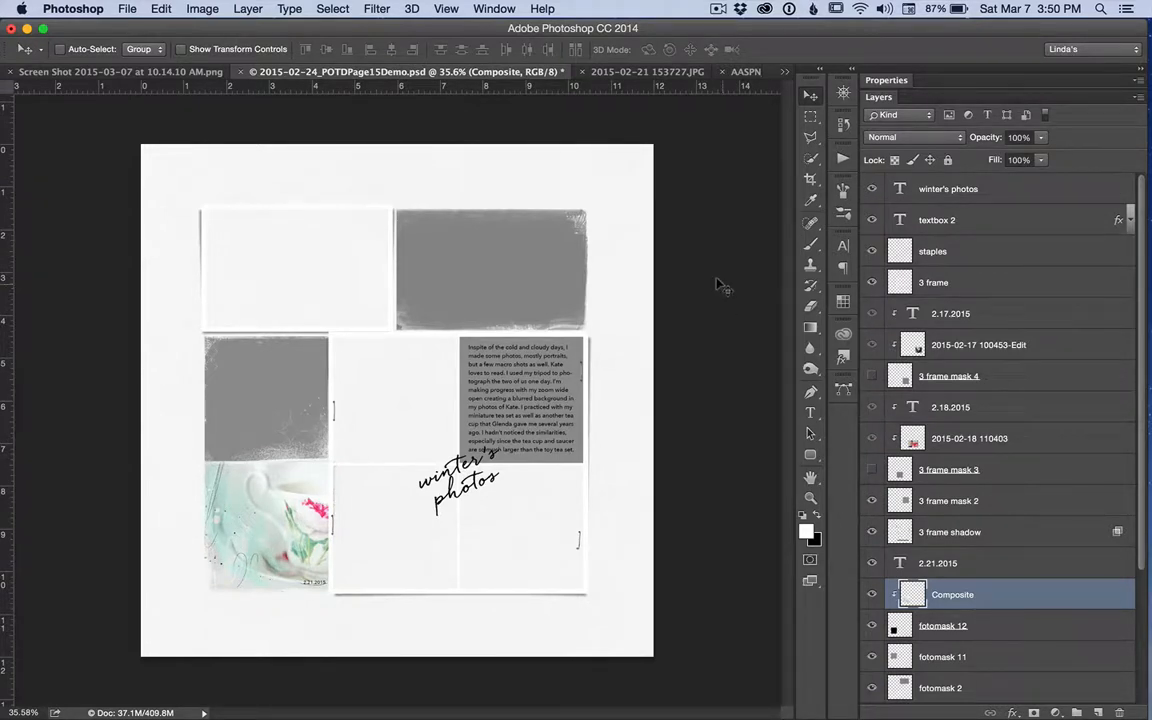
- Resize the teacup photo 2015-02-21 153727.JPG to 4 inches wide with its proportions kept
left_click(657, 75)
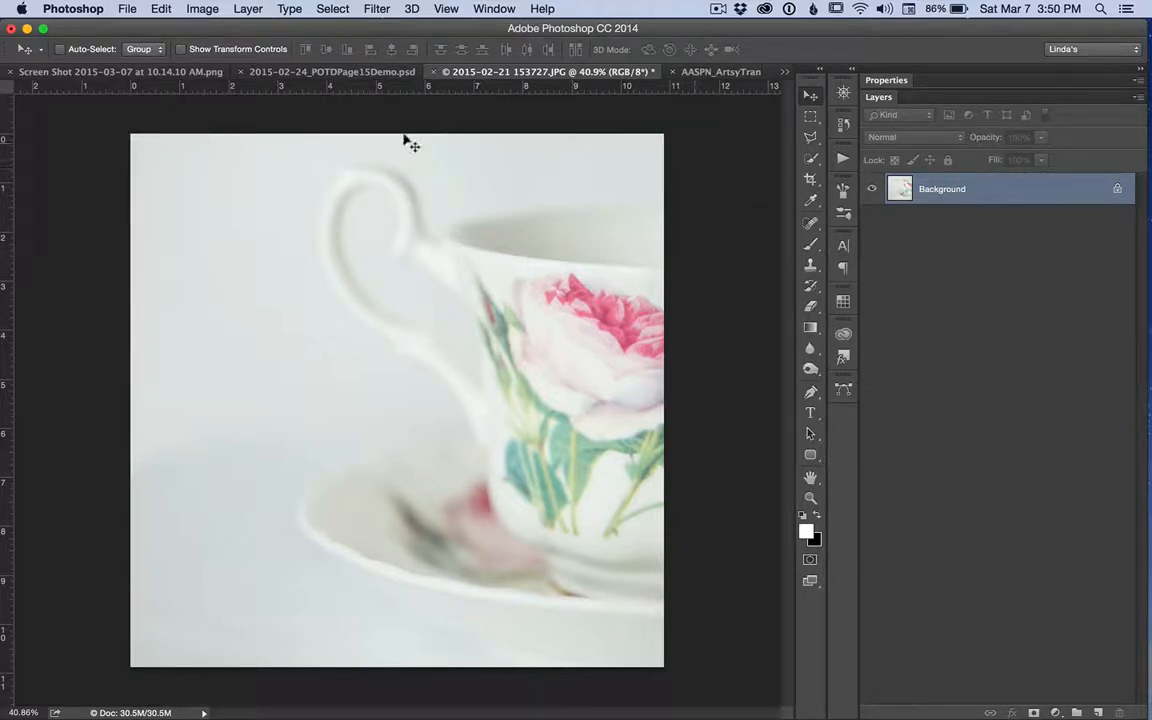
left_click(203, 11)
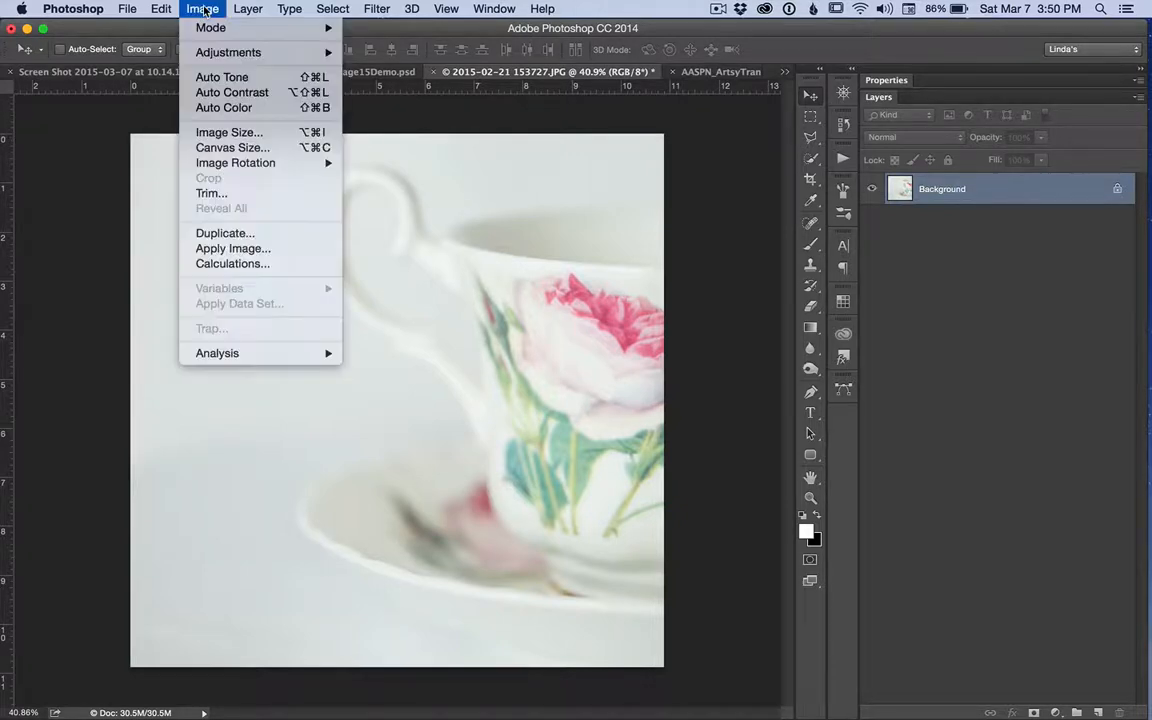
left_click(229, 133)
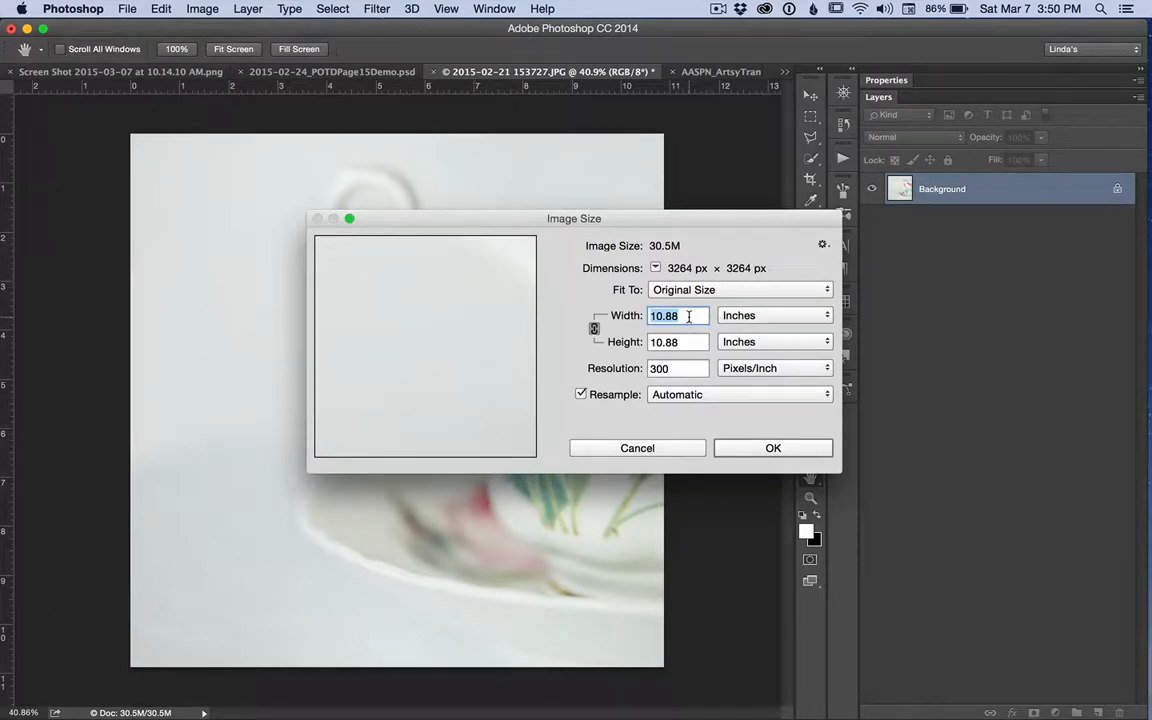
type("4")
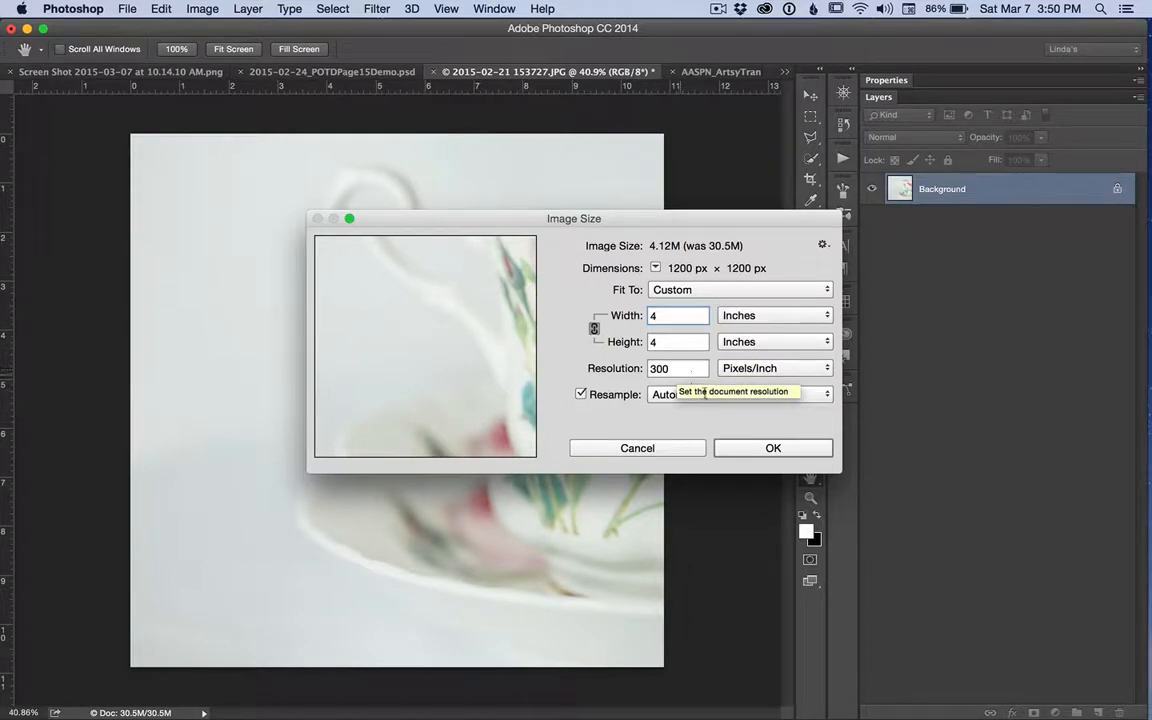
left_click(770, 452)
key("v")
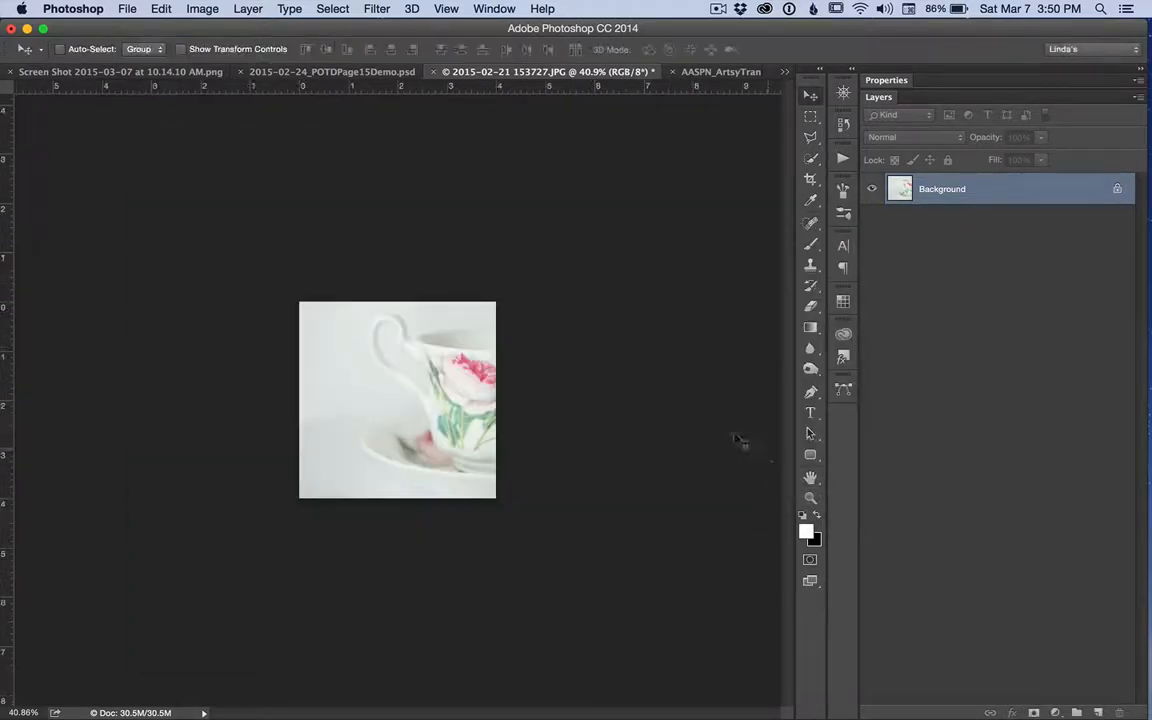
- Duplicate the teacup photo's Background layer three times and hide the topmost copy
scroll(680, 388, "up", 5)
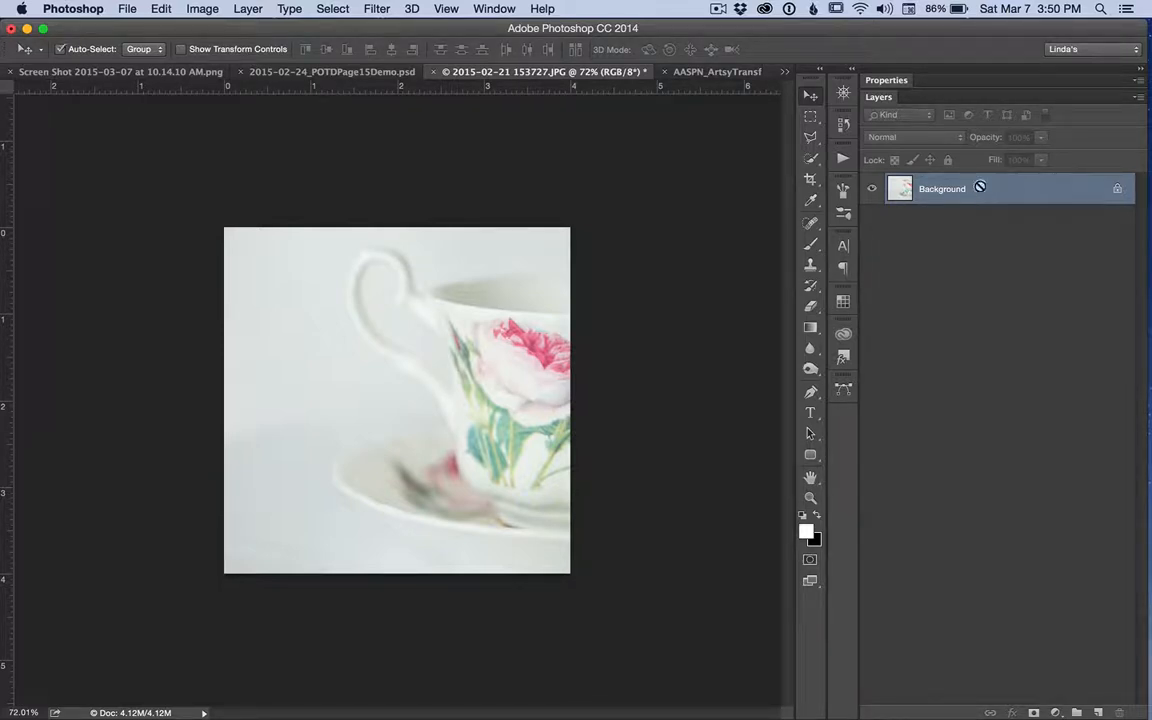
key("super+j")
key("super+j")
key("super+j")
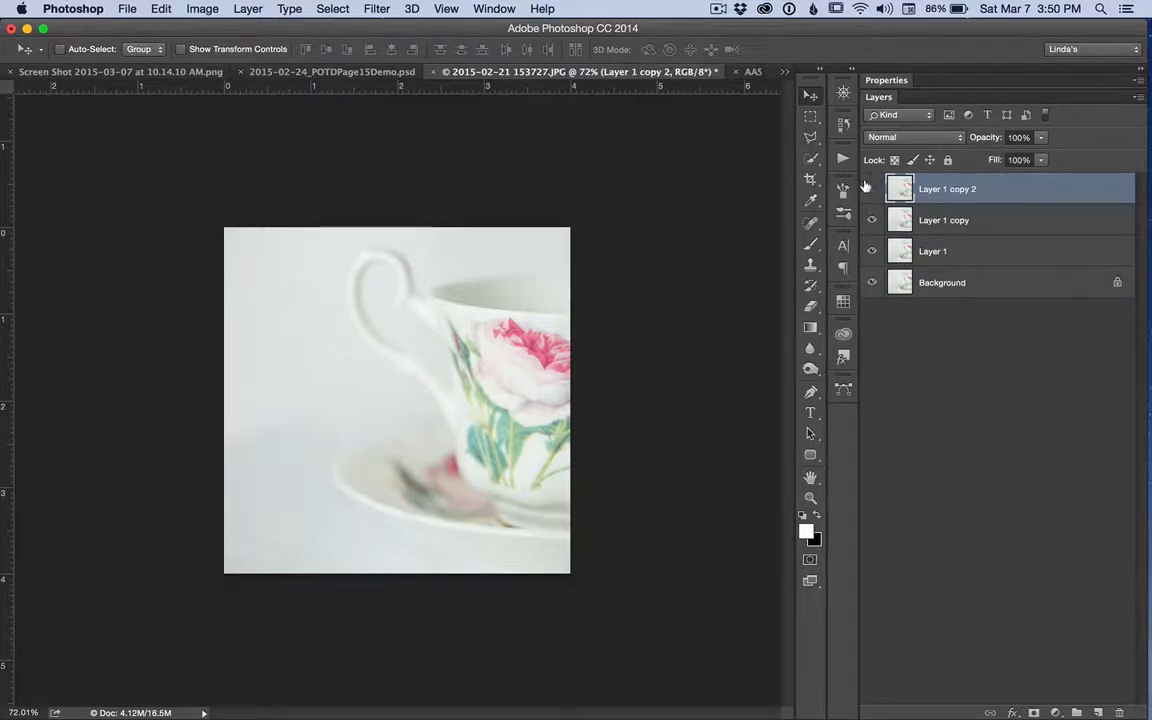
left_click(870, 188)
- Make Layer 1 copy active and arrange the teacup photo beside AASPN_ArtsyTransfersCapture_2.psd in a 2-up vertical layout
left_click(960, 222)
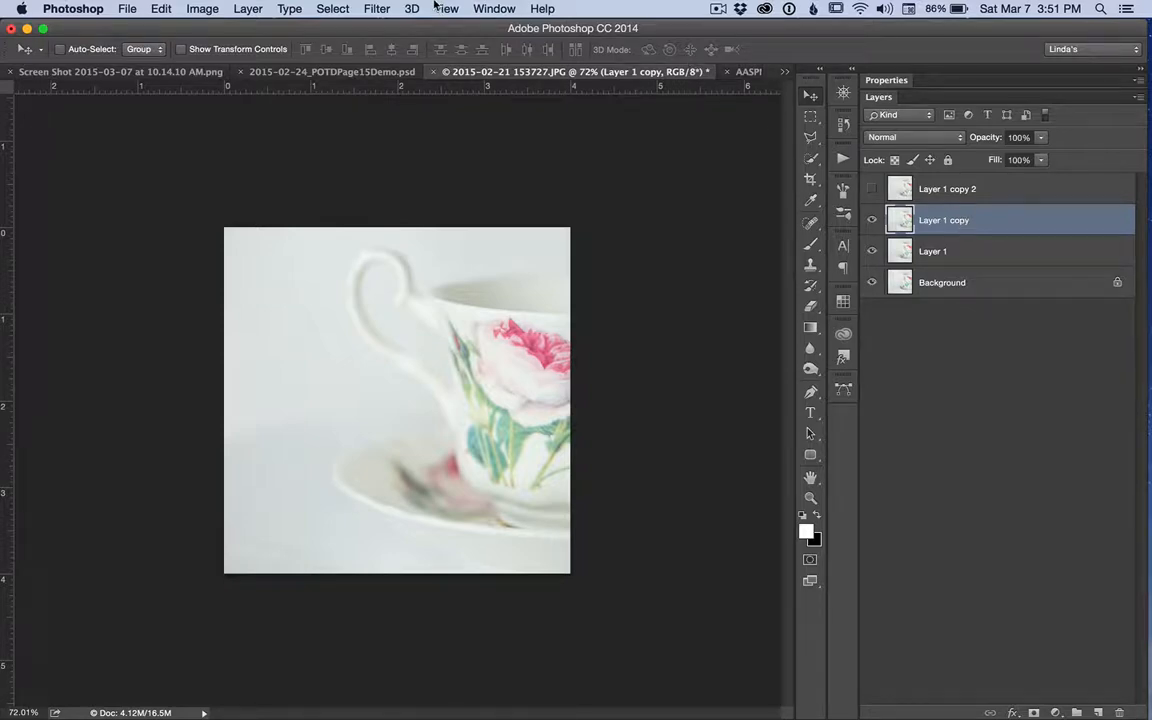
left_click(494, 9)
mouse_move(503, 27)
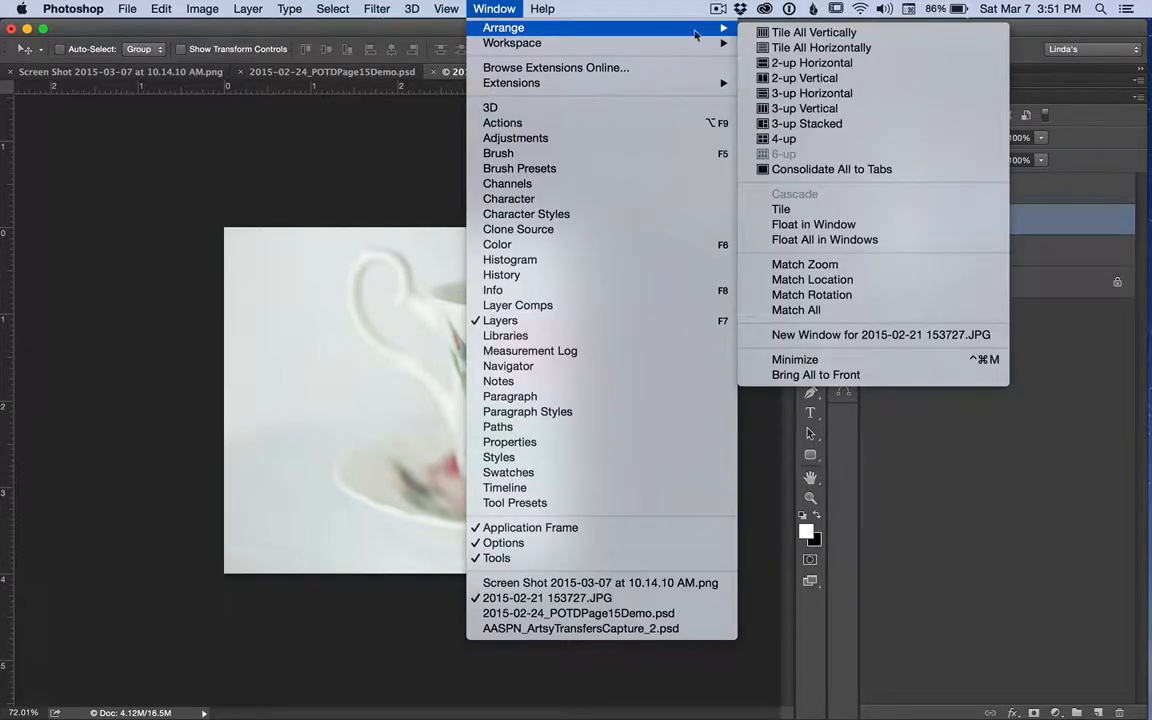
left_click(771, 78)
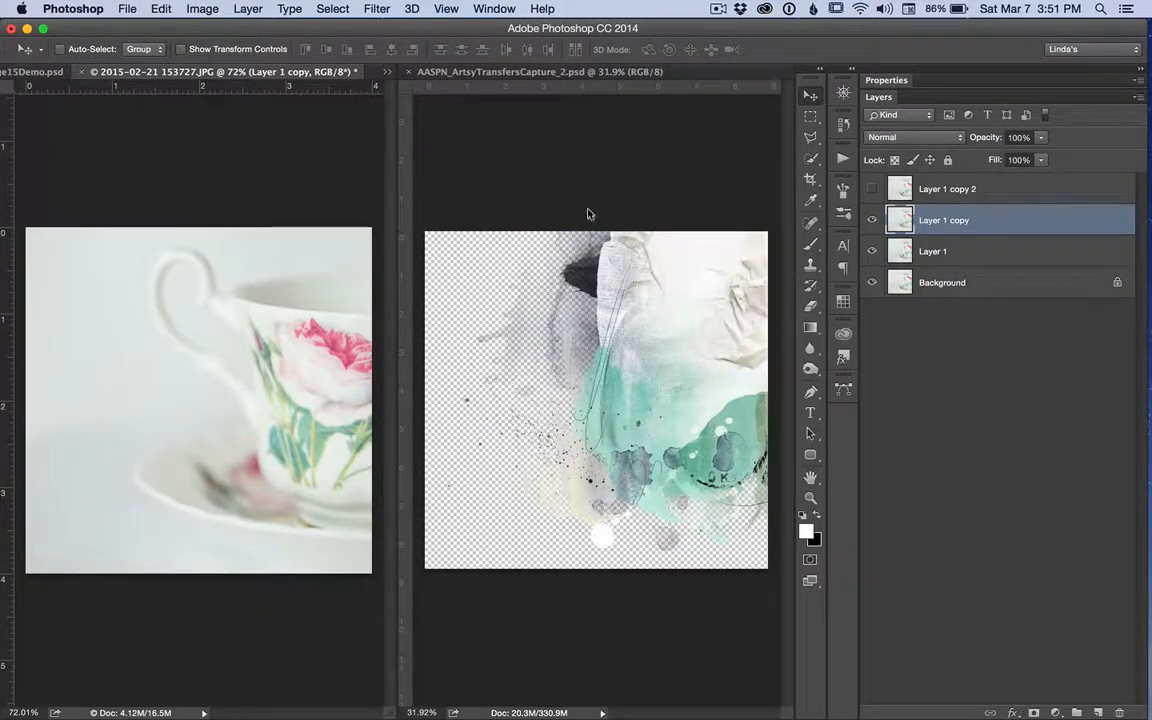
- Copy all layers of AASPN_ArtsyTransfersCapture_2.psd into the teacup photo above Layer 1 copy, accepting the color profile conversion
left_click(590, 144)
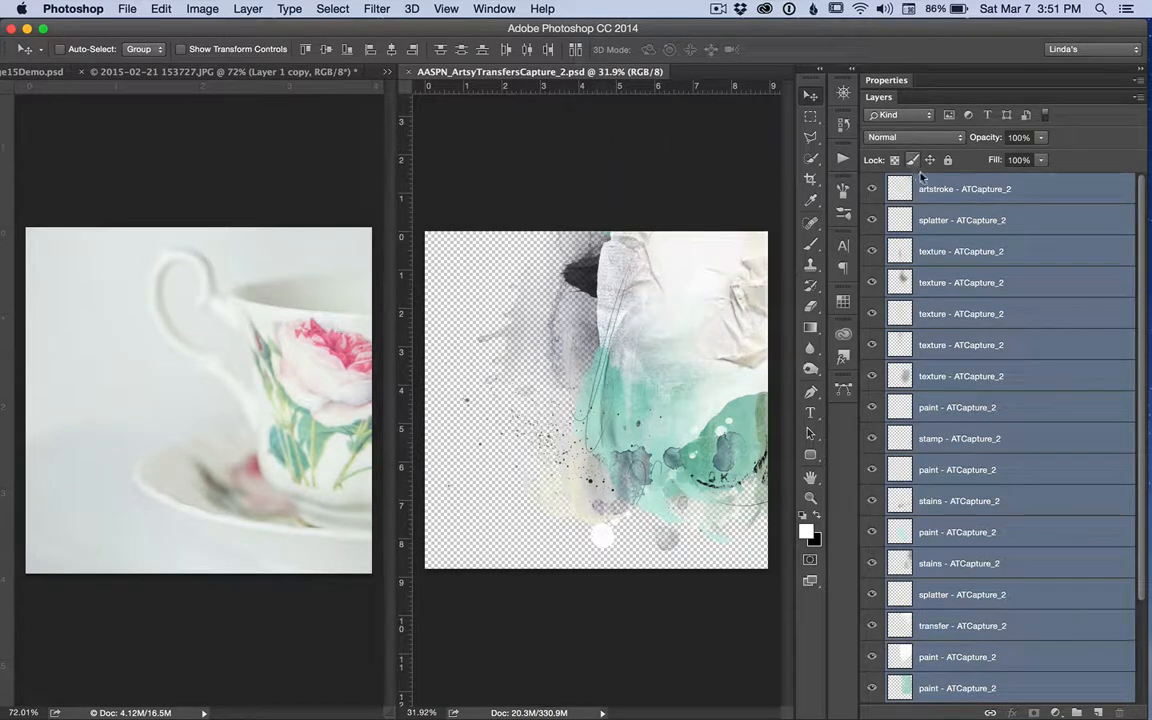
left_click(986, 186)
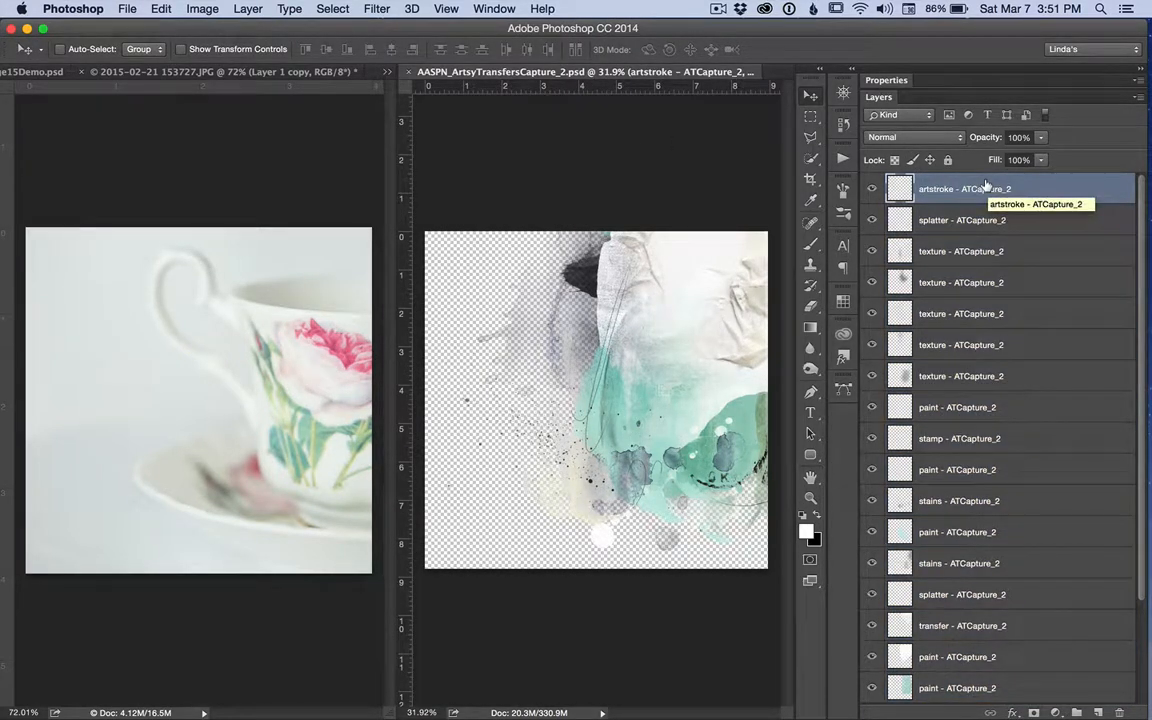
scroll(1010, 556, "down", 3)
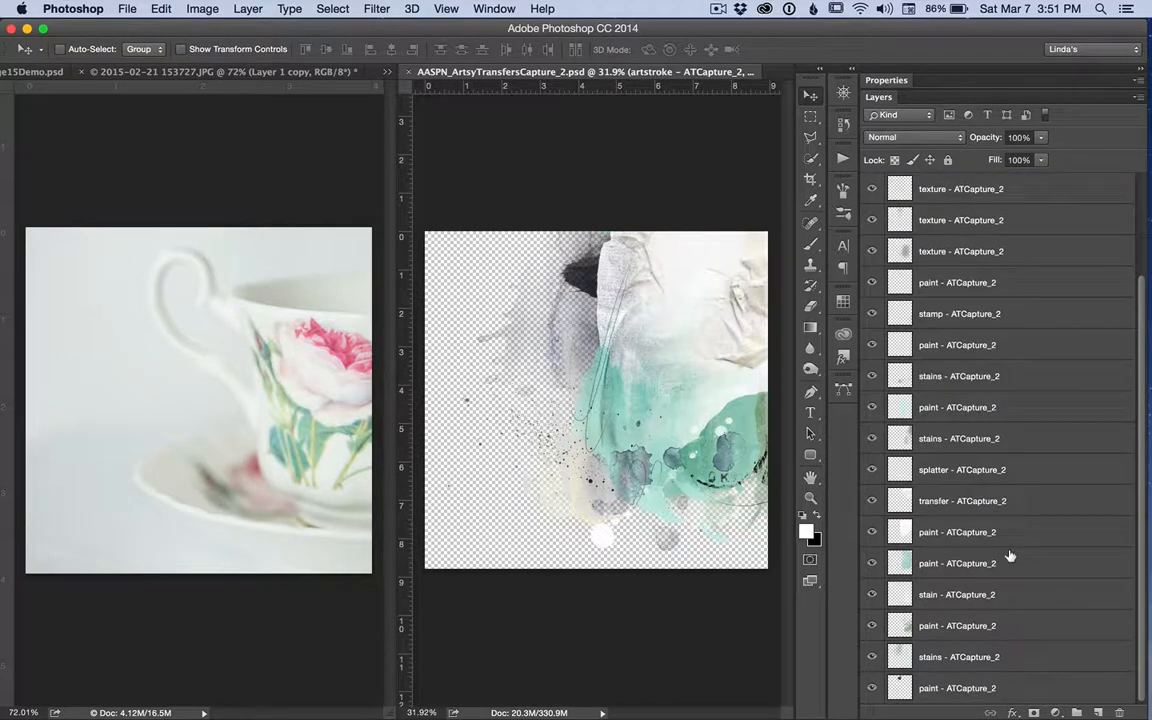
left_click(985, 687, "shift")
left_click_drag(921, 427, 203, 342)
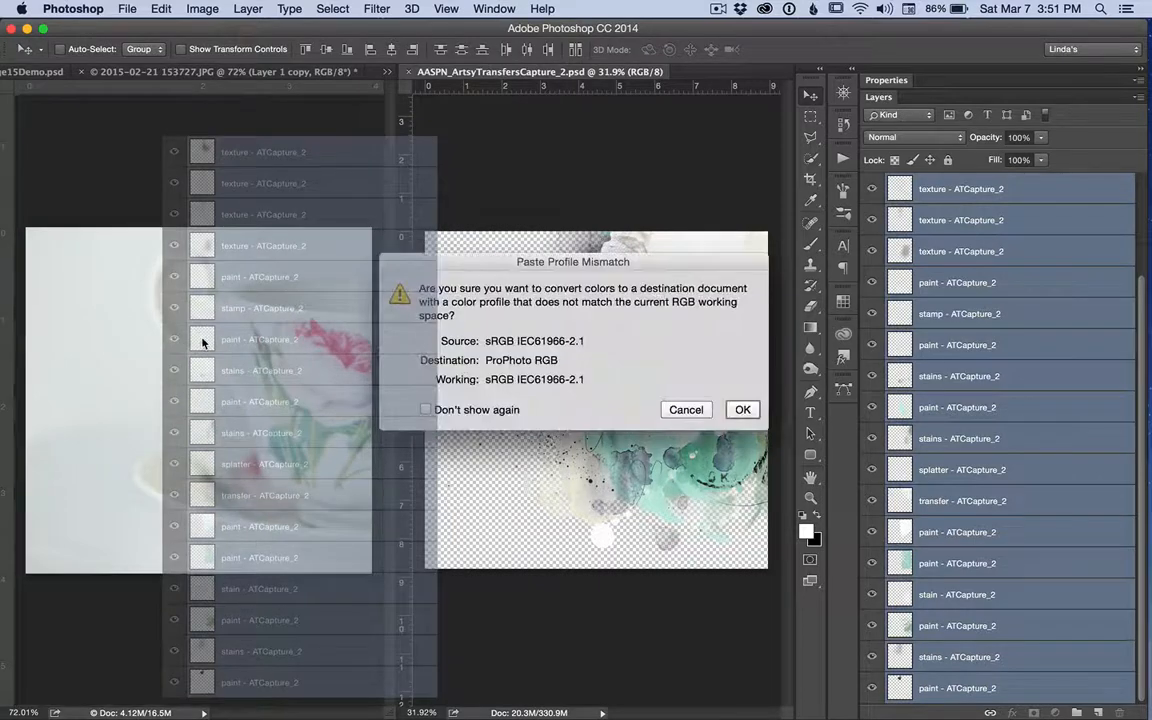
left_click(740, 409)
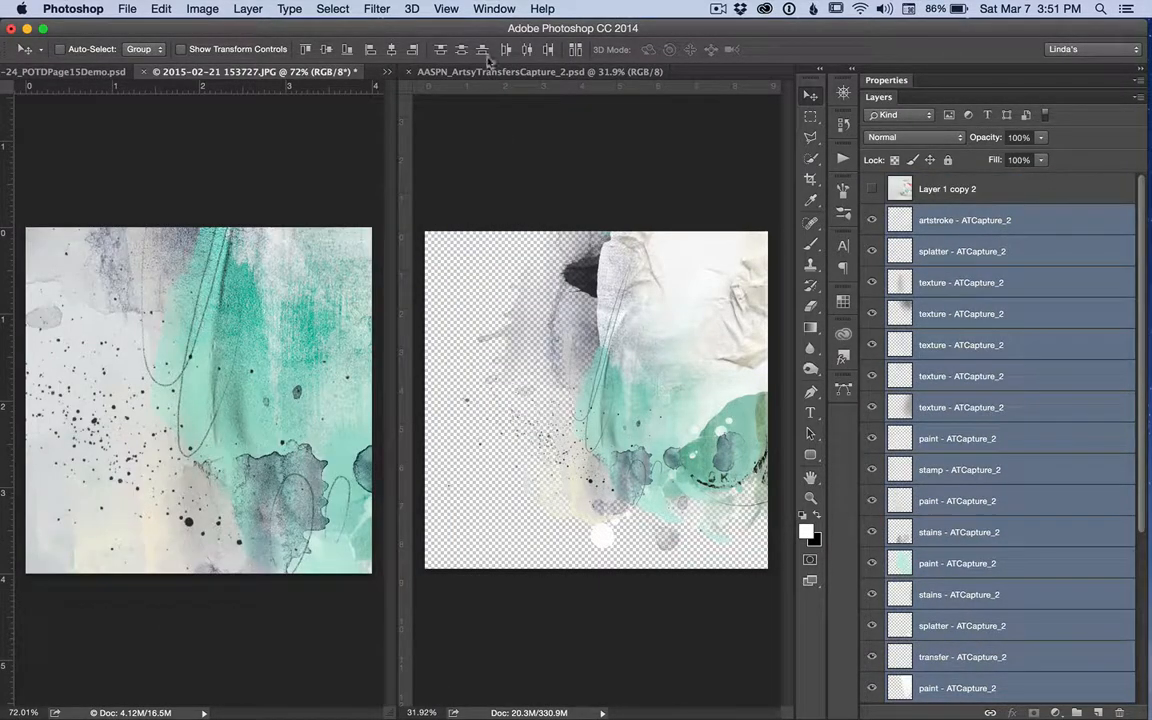
- Consolidate all open documents back to tabs
left_click(494, 9)
mouse_move(600, 28)
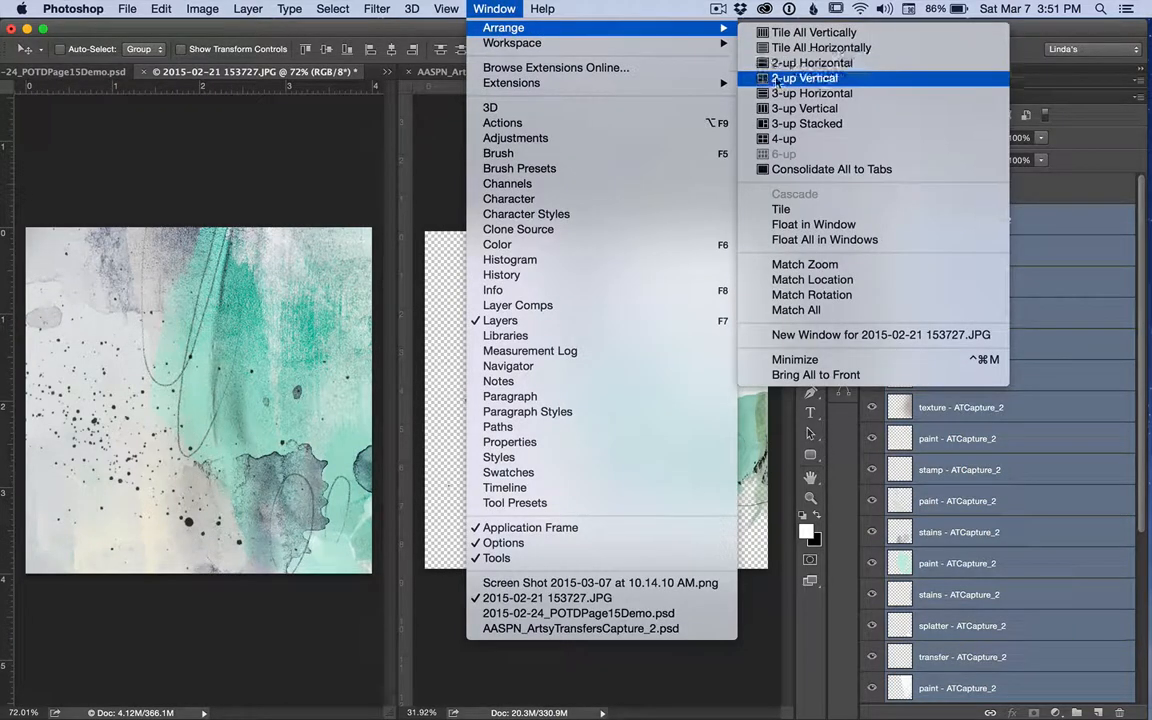
left_click(780, 170)
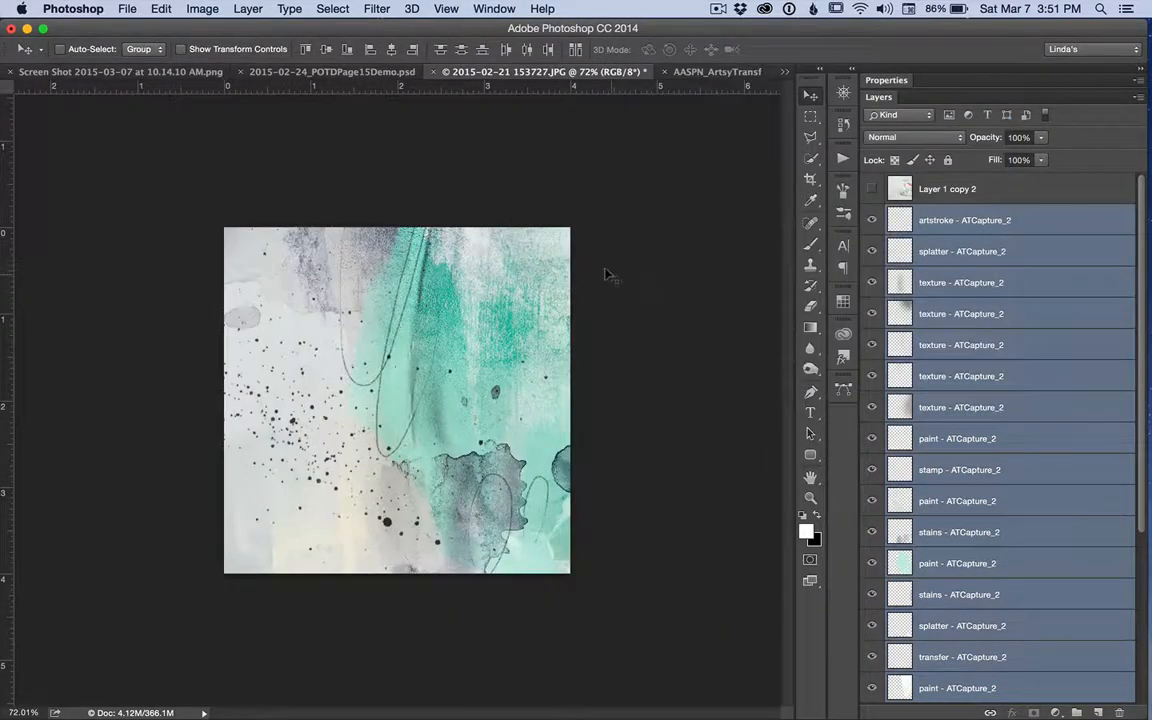
- Scale the imported ATCapture_2 layers together down to about 70% using Free Transform
key("ctrl+t")
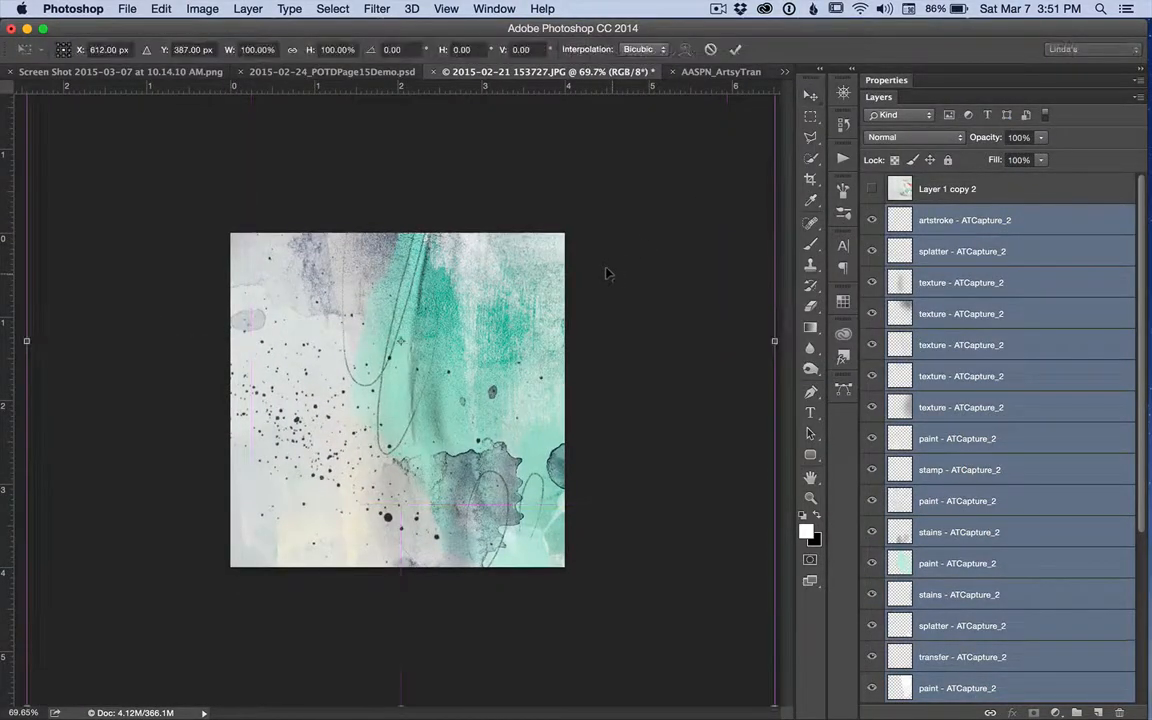
key("ctrl+0")
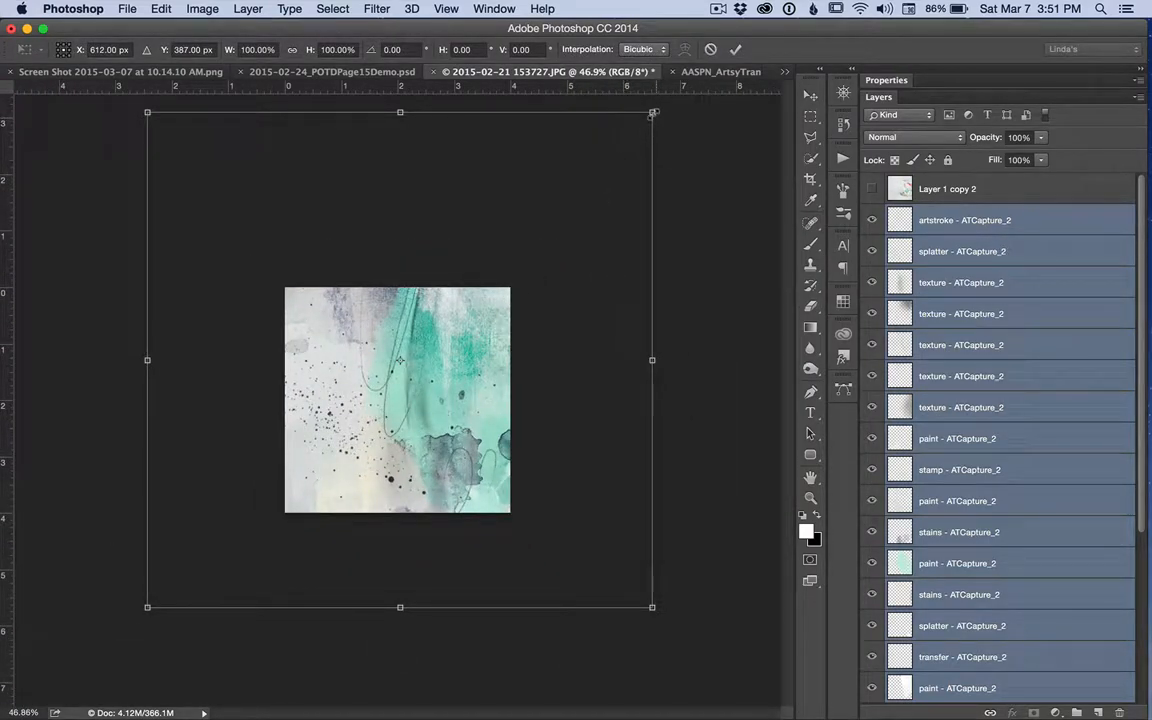
left_click_drag(652, 113, 518, 245)
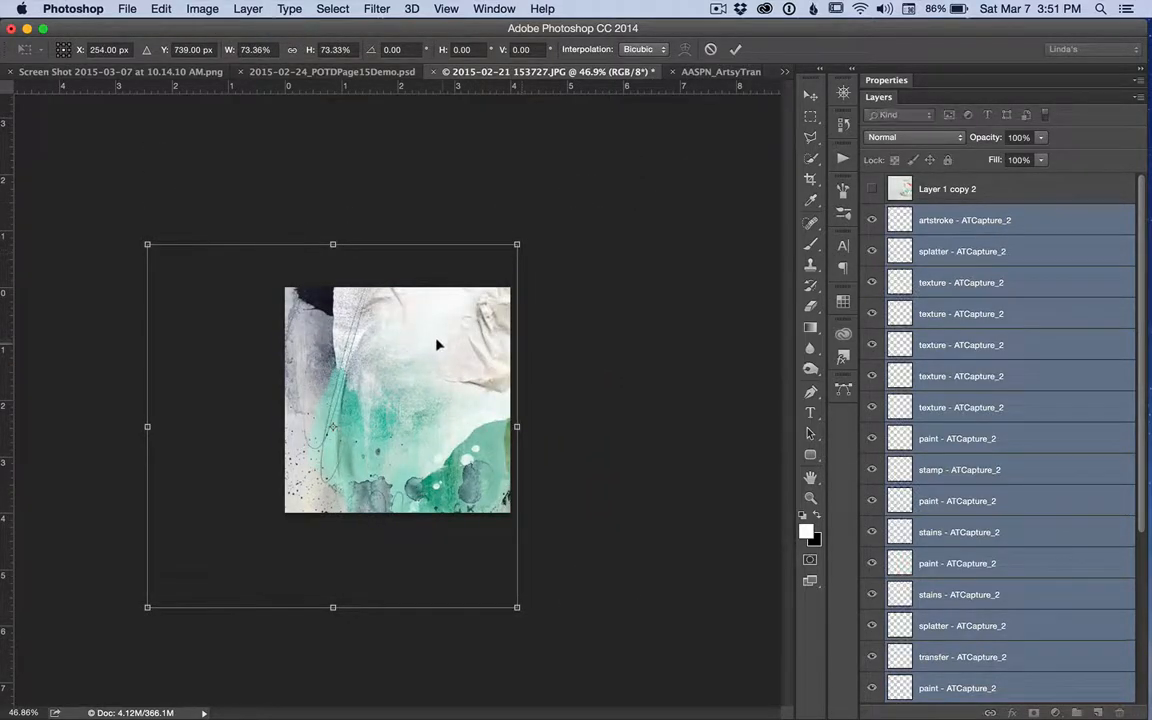
left_click_drag(437, 339, 437, 314)
left_click_drag(144, 582, 155, 563)
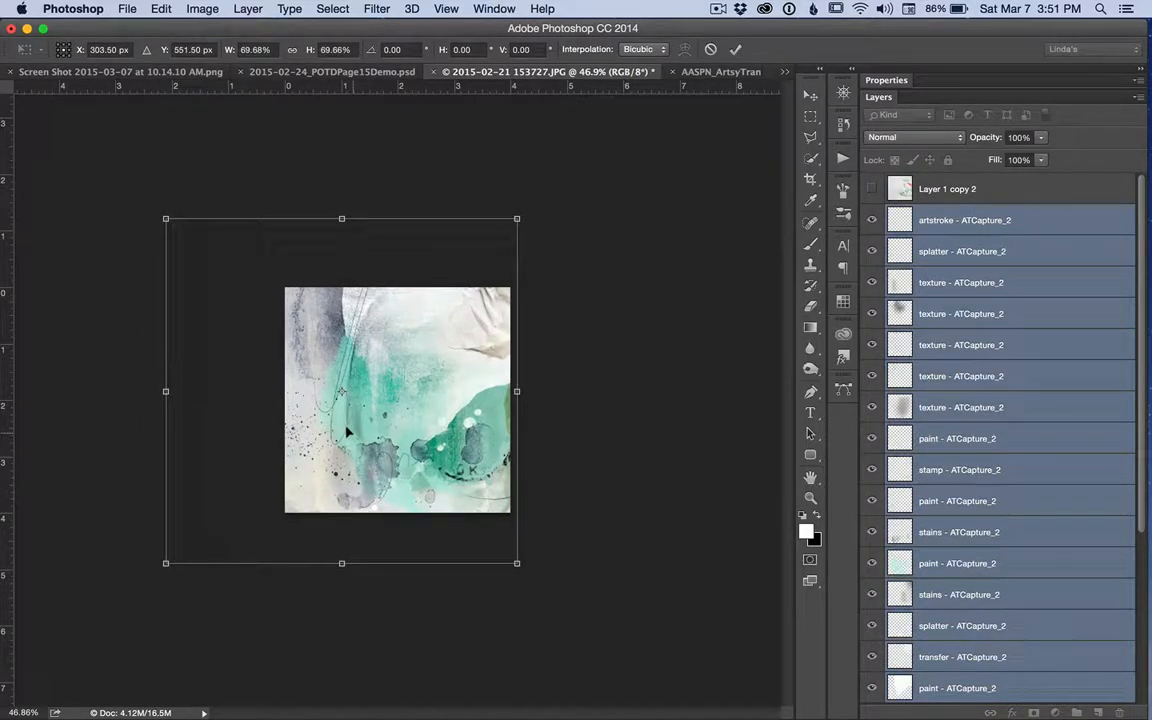
- Reposition the scaled ATCapture_2 layers so they reach the teacup photo's right edge, and apply the transform
left_click_drag(348, 432, 348, 432)
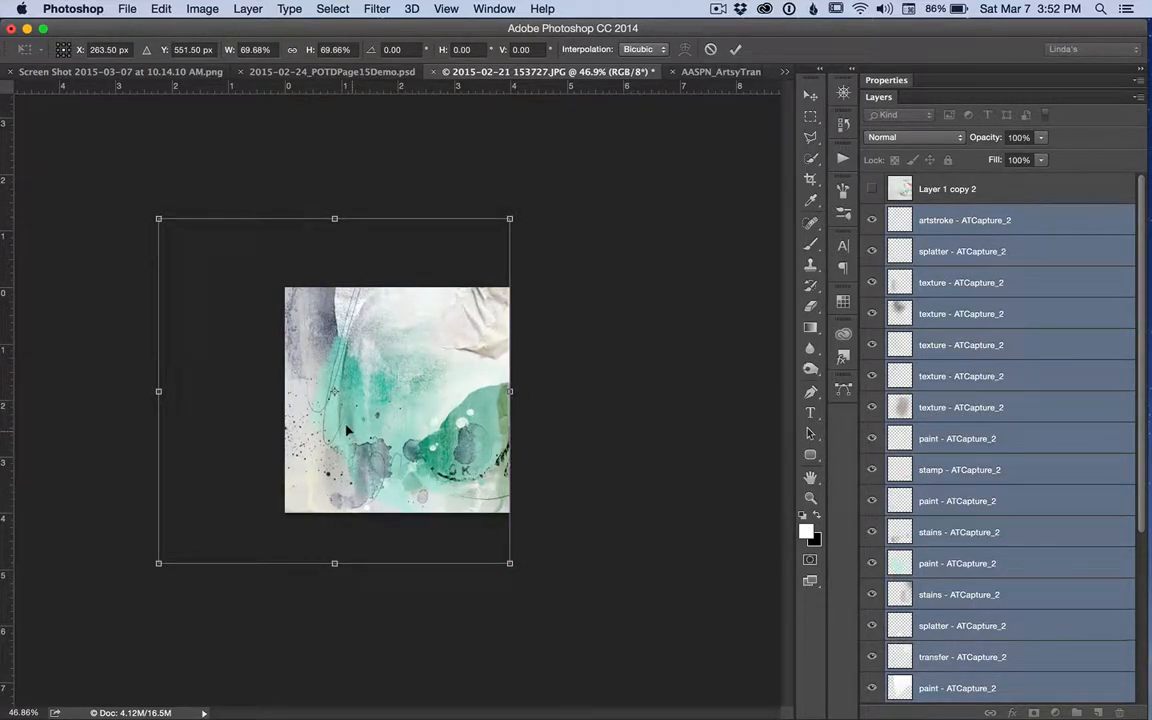
key("Right")
key("Right")
key("Right")
key("Right")
key("Right")
key("Right")
key("Right")
key("Right")
key("Right")
key("Right")
key("Right")
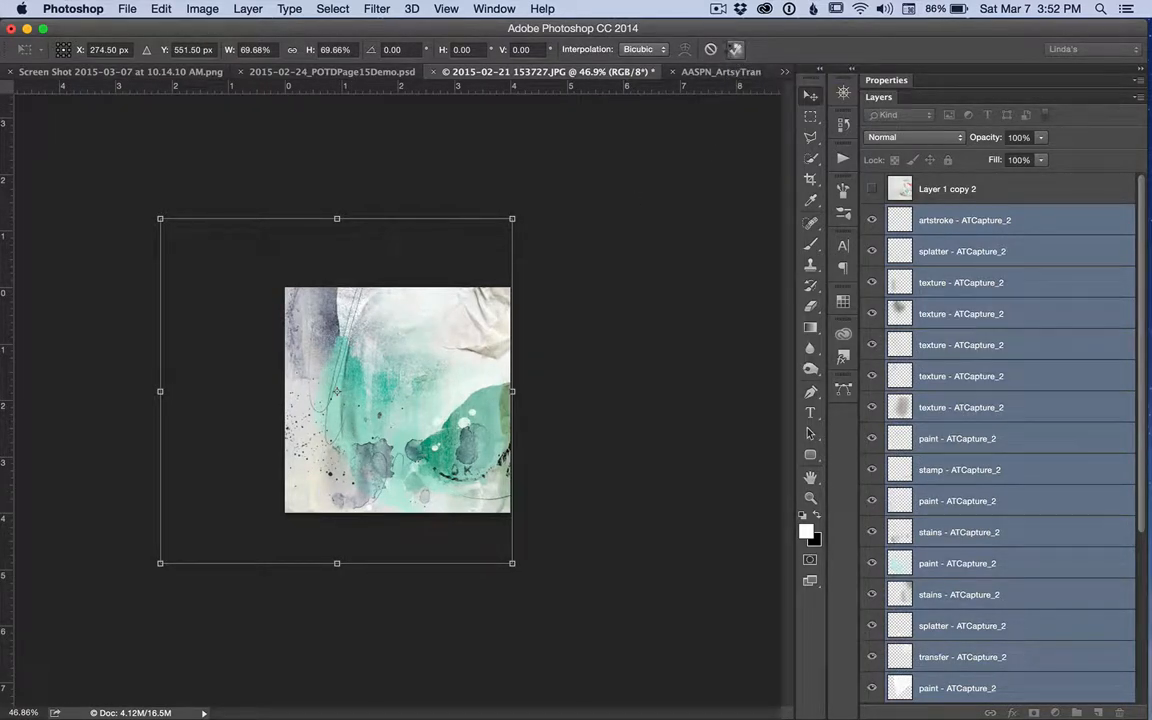
key("Return")
- Show Layer 1 copy 2 and move it down the stack beneath the artstroke, splatter and first two texture layers
scroll(1024, 476, "down", 5)
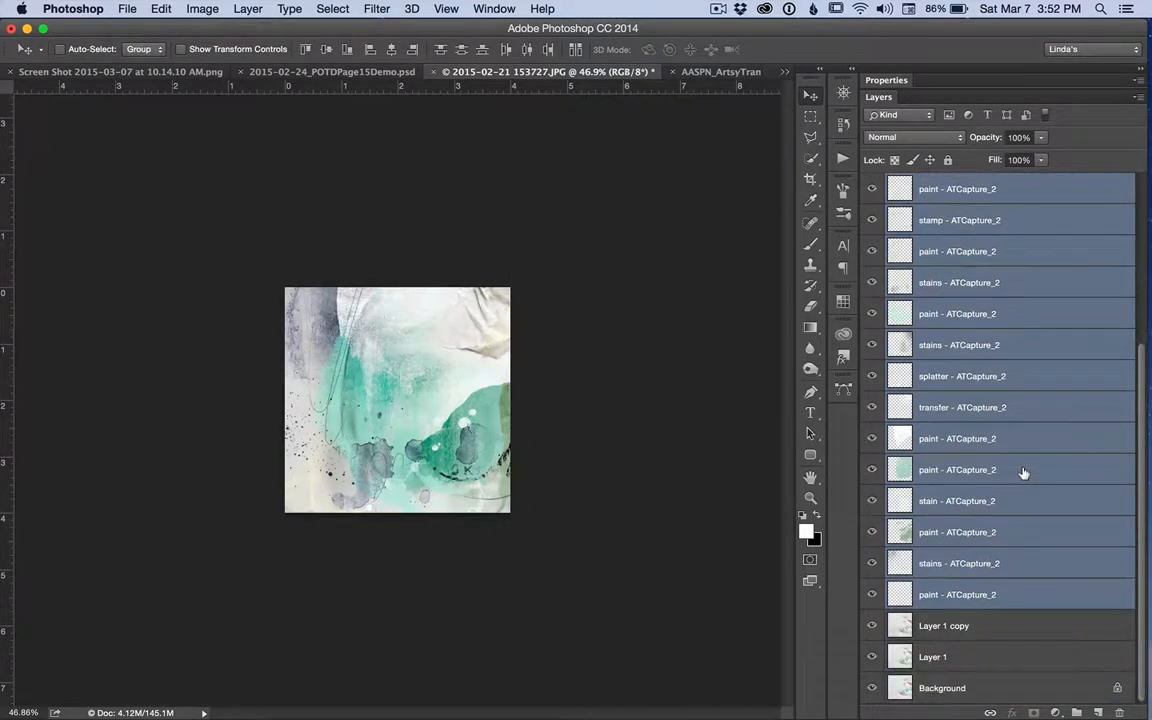
scroll(1024, 474, "up", 5)
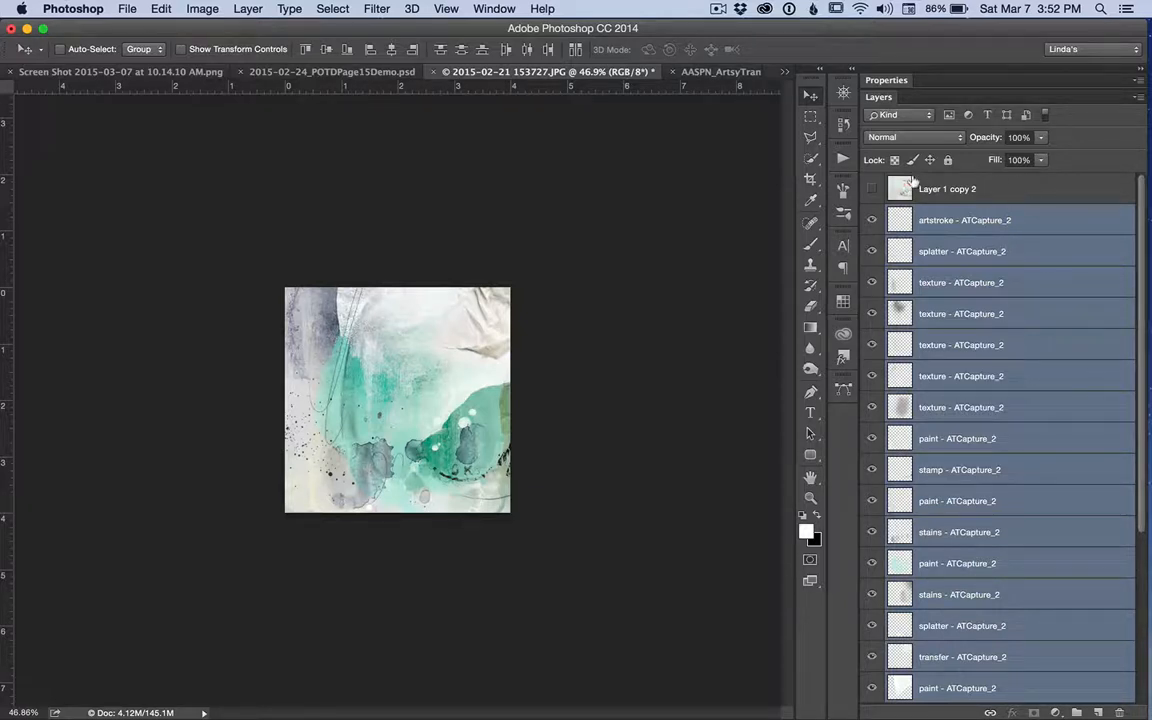
left_click(871, 188)
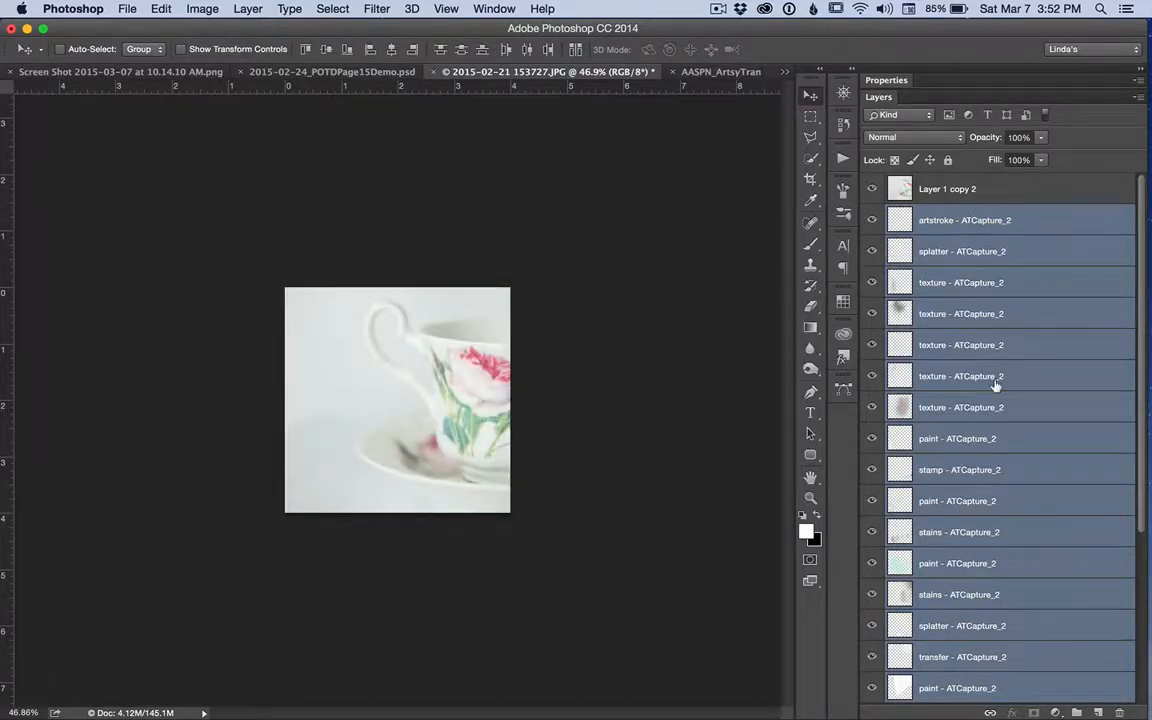
scroll(923, 386, "down", 5)
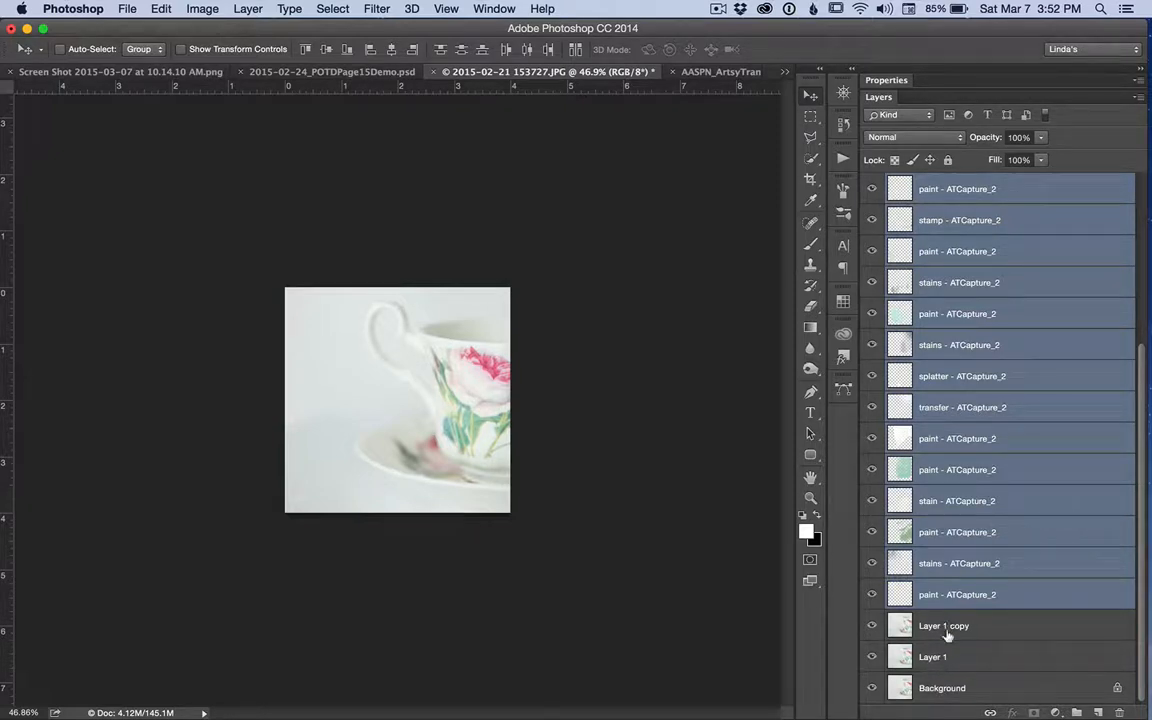
scroll(1048, 517, "up", 5)
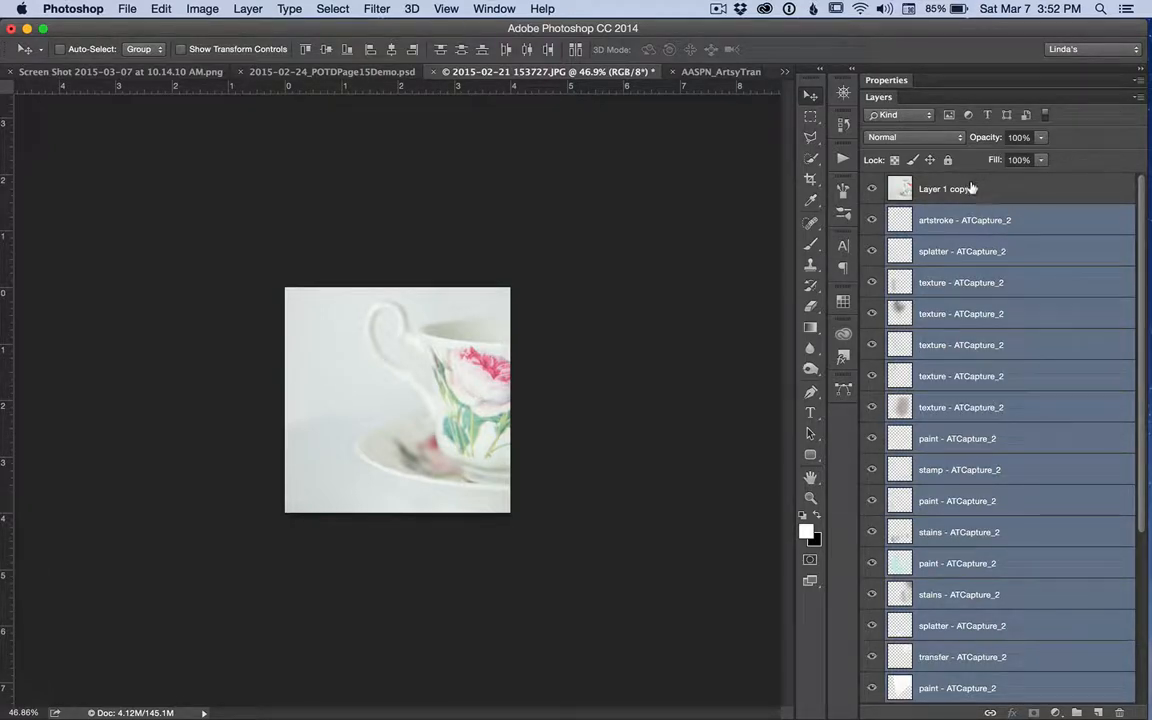
left_click_drag(970, 189, 970, 220)
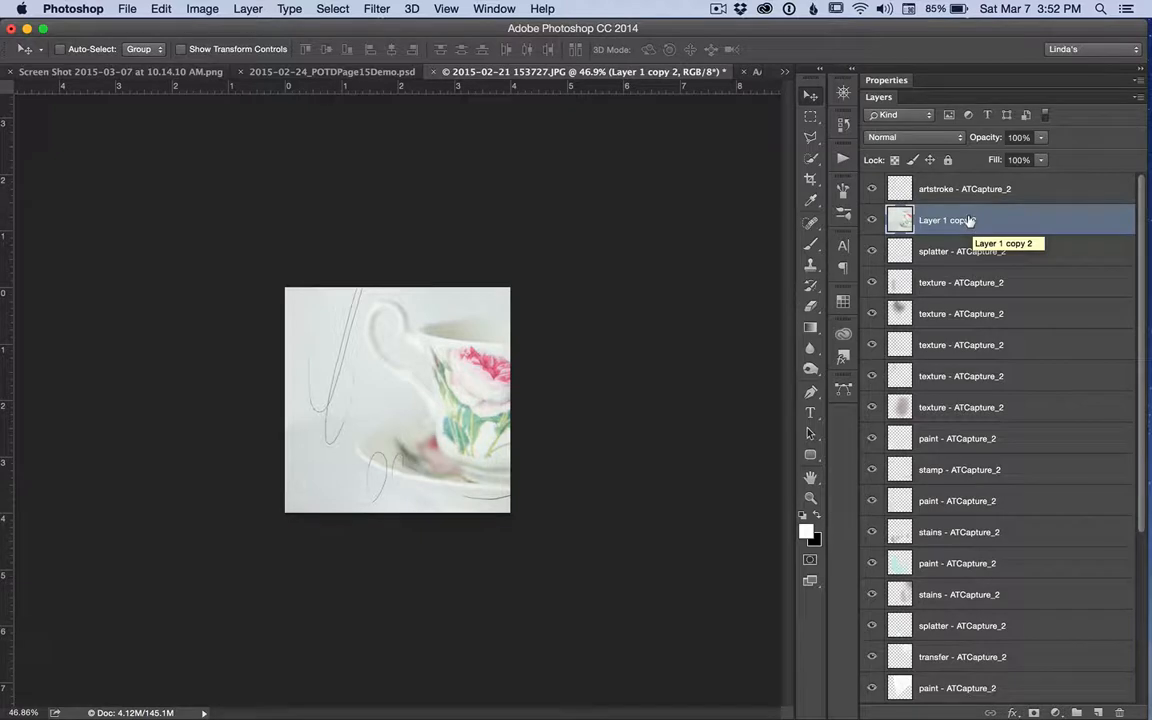
left_click_drag(966, 223, 970, 313)
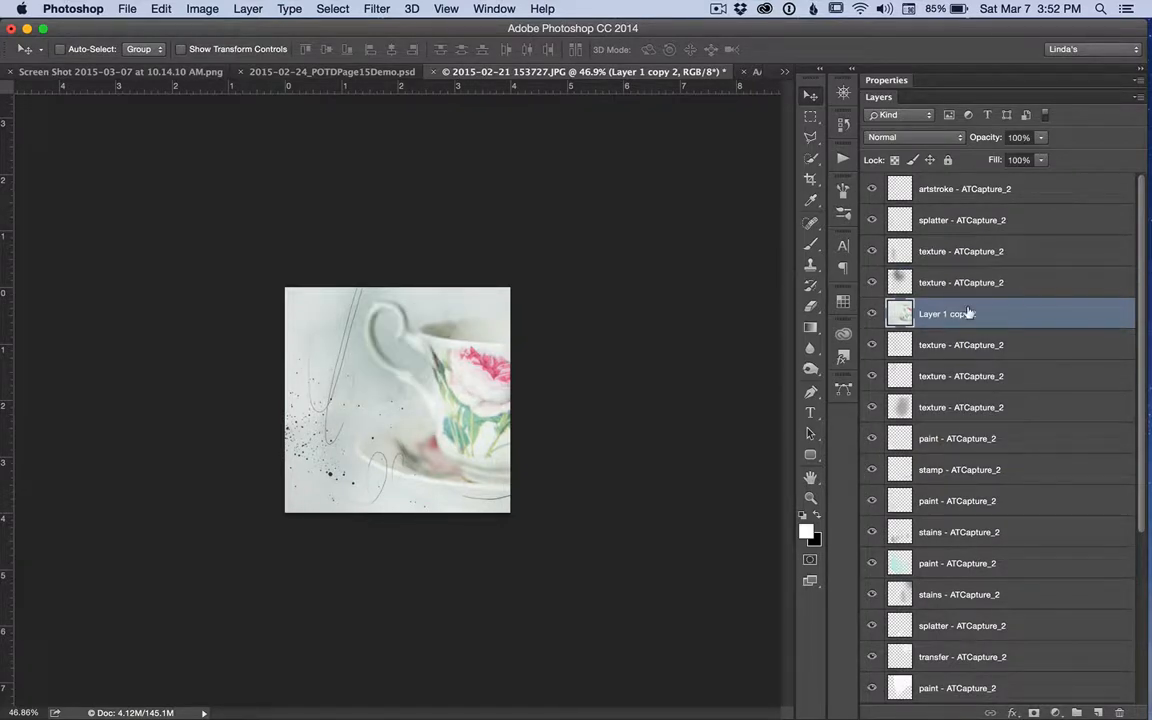
- Set the Color Burn texture layer directly above Layer 1 copy 2 to 75% opacity, and move Layer 1 copy 2 beneath the next texture layer
left_click(975, 283)
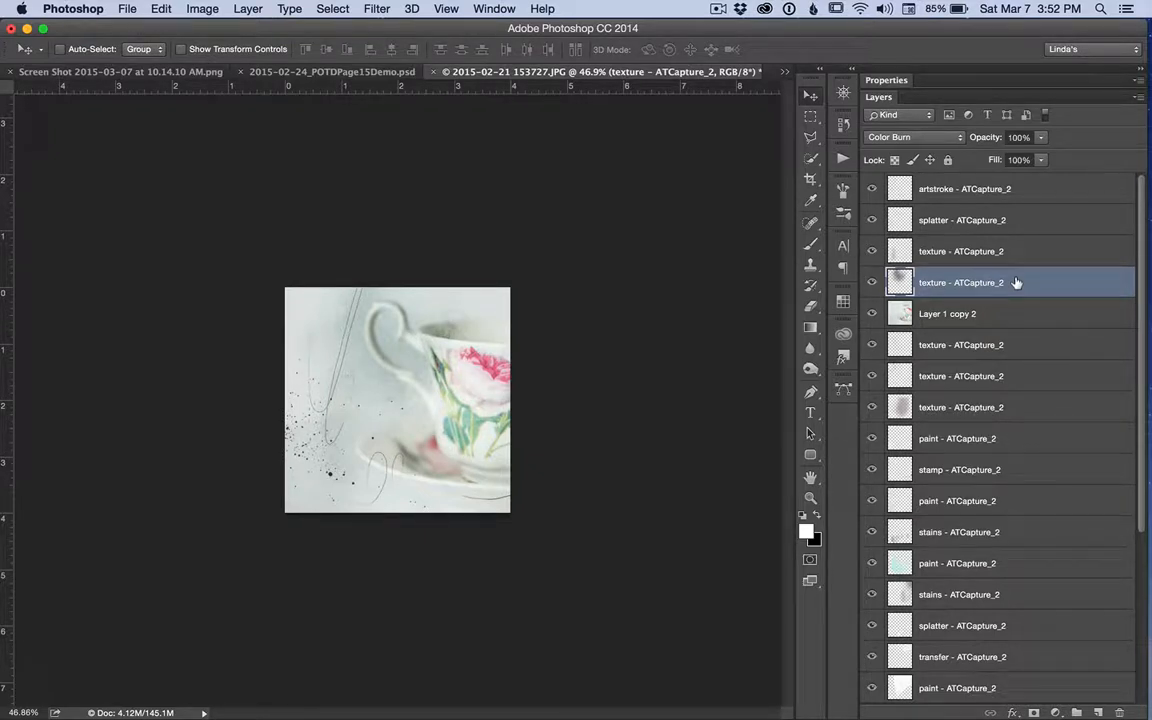
key("7")
key("5")
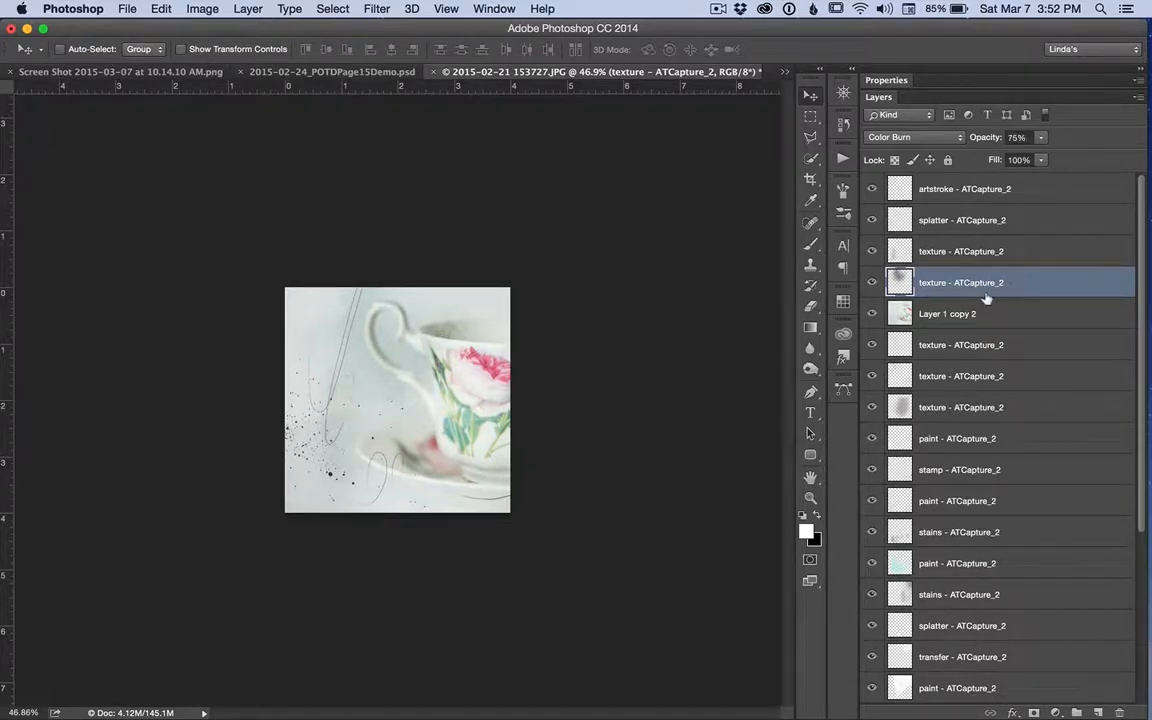
left_click_drag(967, 314, 966, 345)
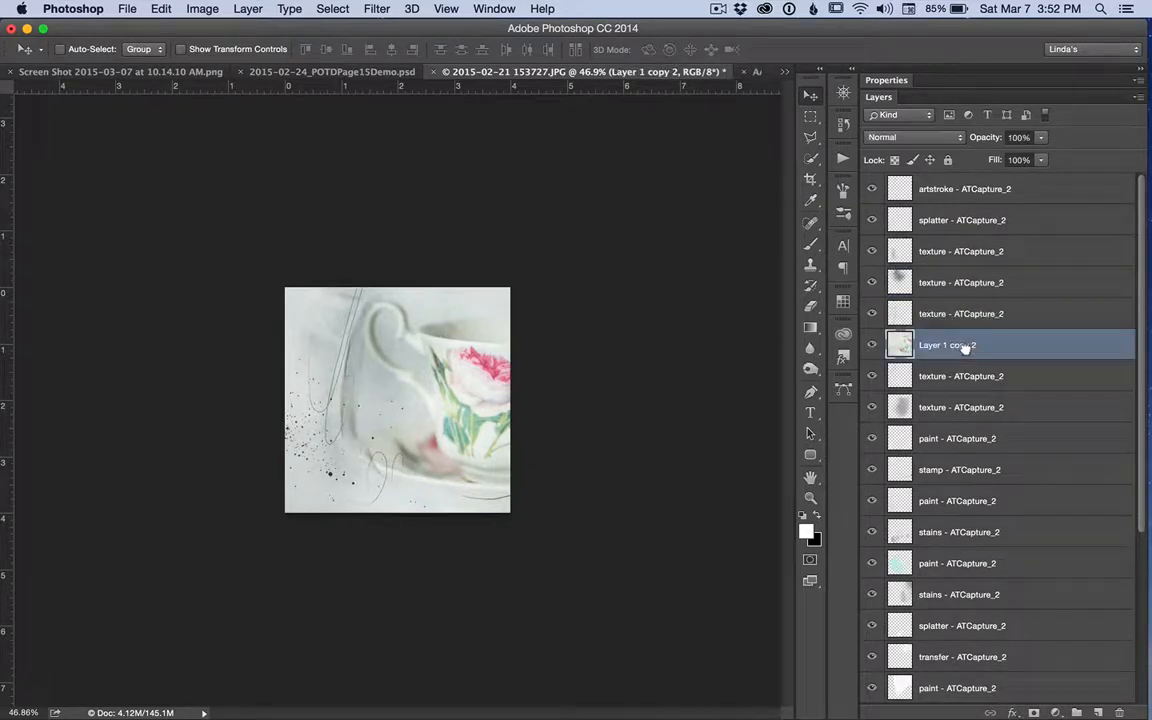
- Reduce the third texture layer, directly above Layer 1 copy 2, to 75% opacity and move Layer 1 copy 2 beneath the fourth texture layer
left_click(996, 314)
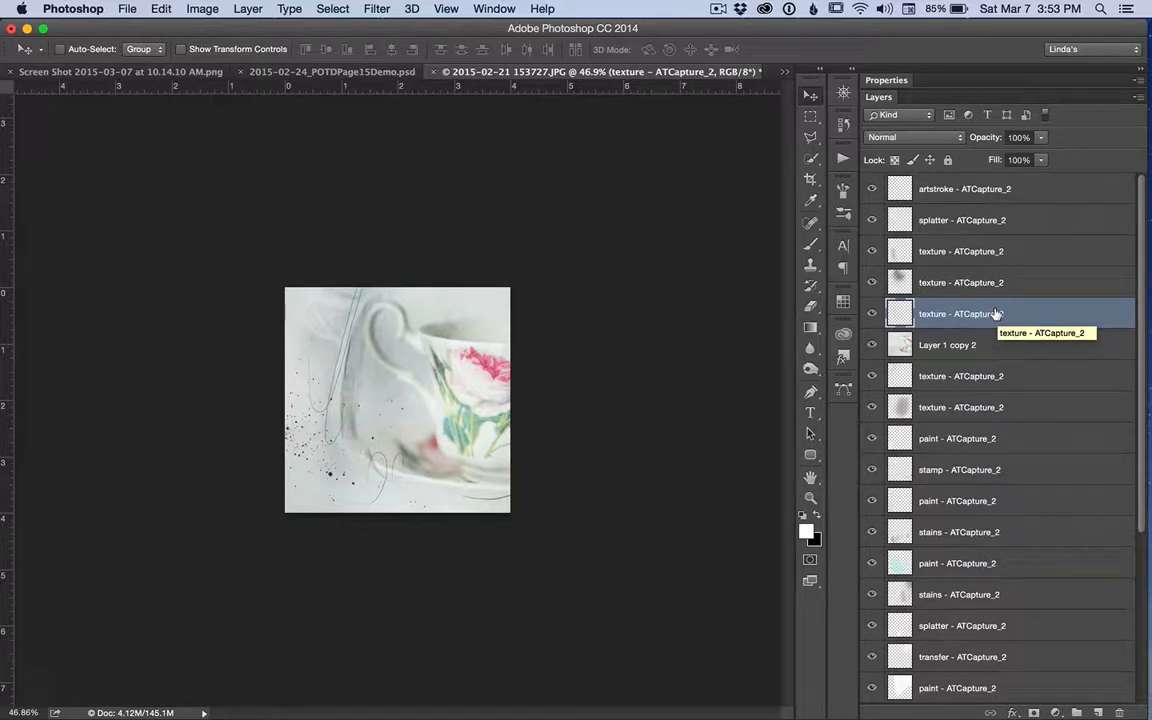
key("7")
key("5")
left_click_drag(960, 344, 958, 376)
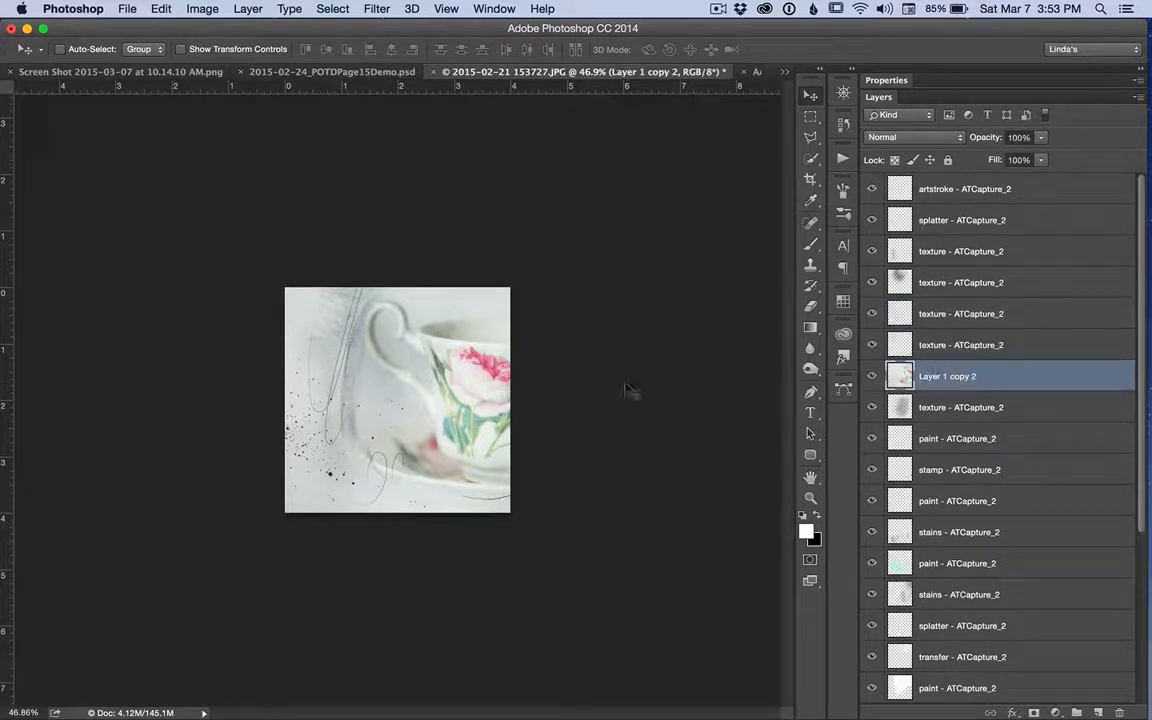
- Hide the texture layer directly above Layer 1 copy 2, and move Layer 1 copy 2 beneath the fifth texture layer
scroll(627, 384, "up", 3)
scroll(630, 384, "up", 3)
scroll(630, 382, "down", 2)
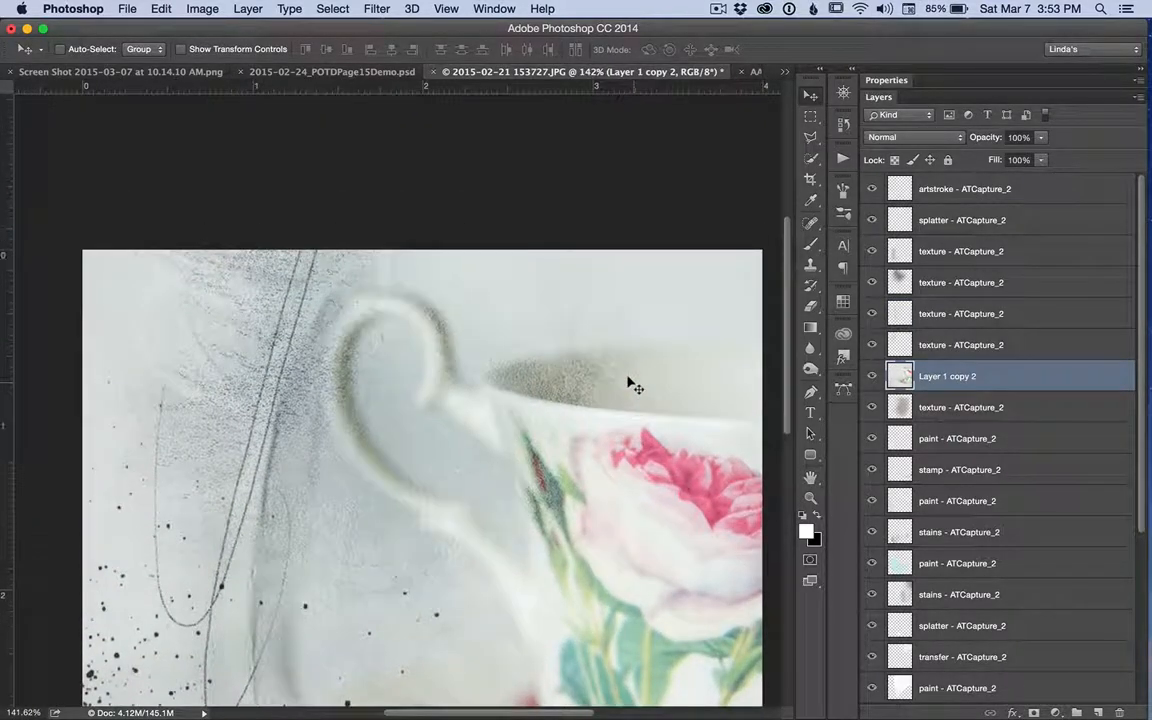
scroll(633, 390, "down", 1)
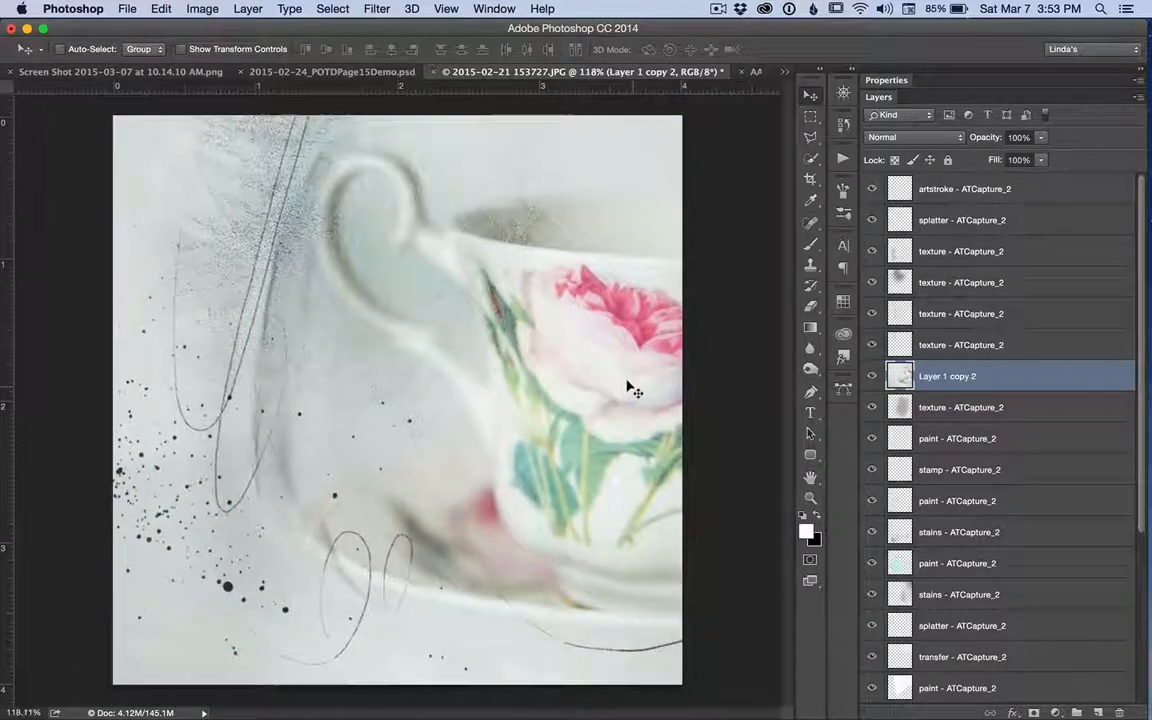
left_click(871, 344)
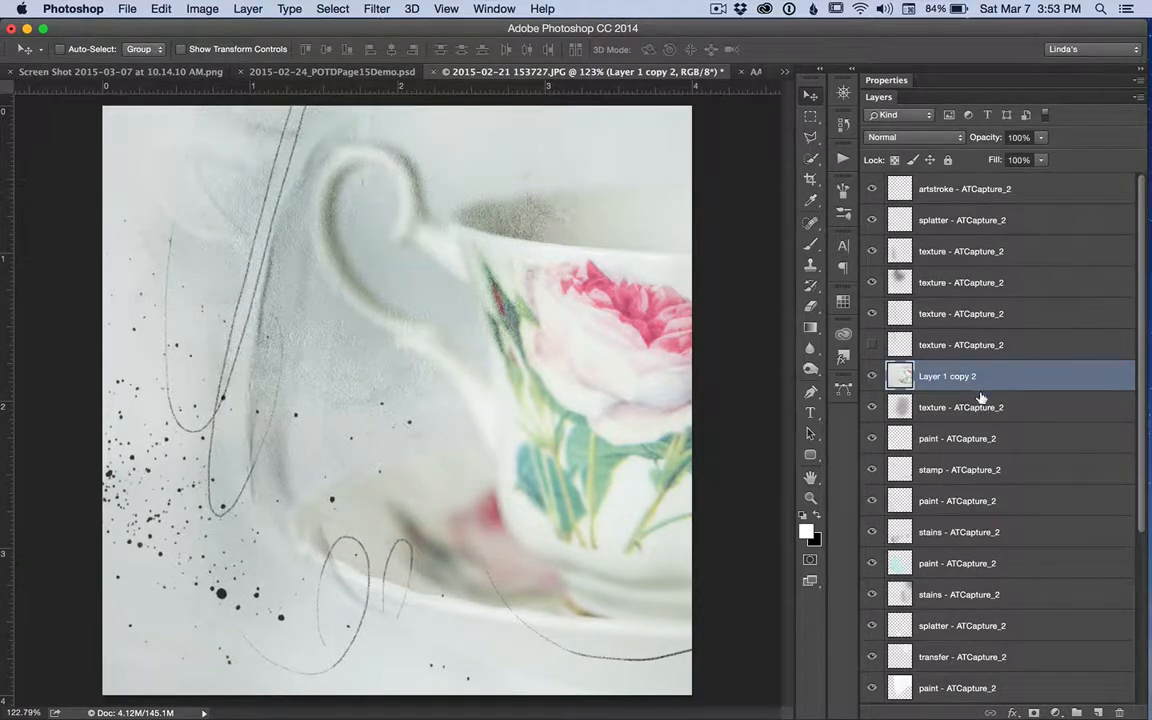
left_click_drag(980, 377, 977, 406)
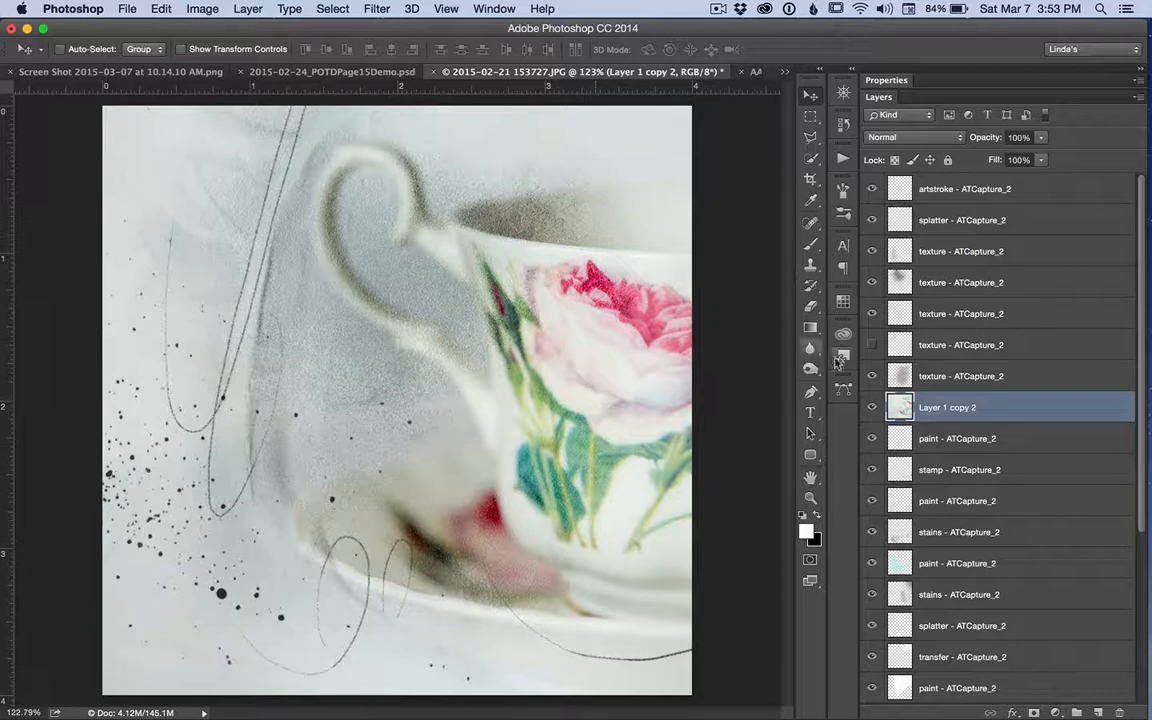
- Set the Color Burn texture layer directly above Layer 1 copy 2 to 80% opacity, and move Layer 1 copy 2 beneath the topmost paint layer
left_click(950, 375)
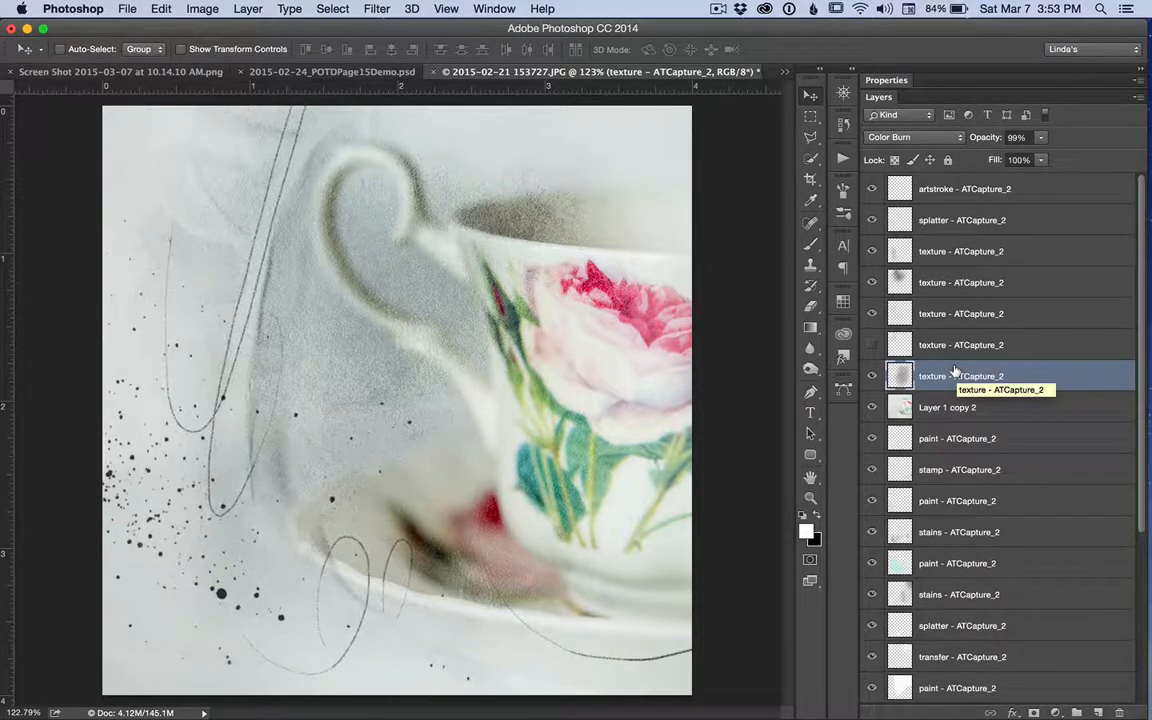
key("8")
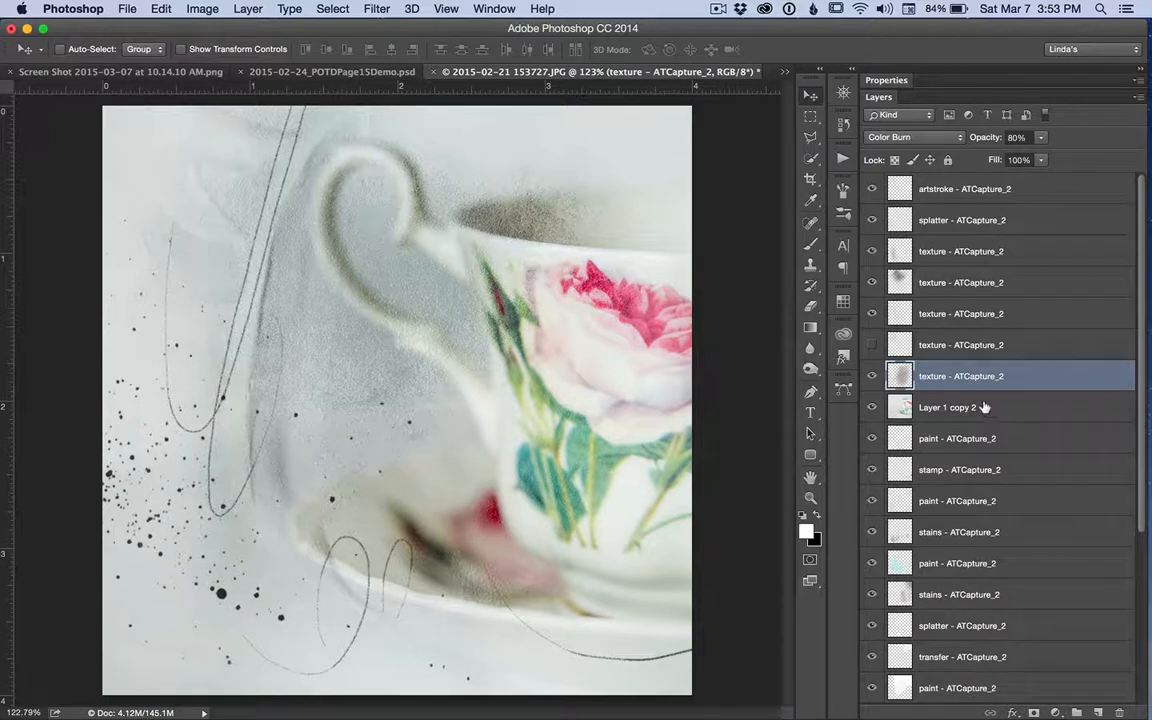
left_click_drag(983, 409, 981, 445)
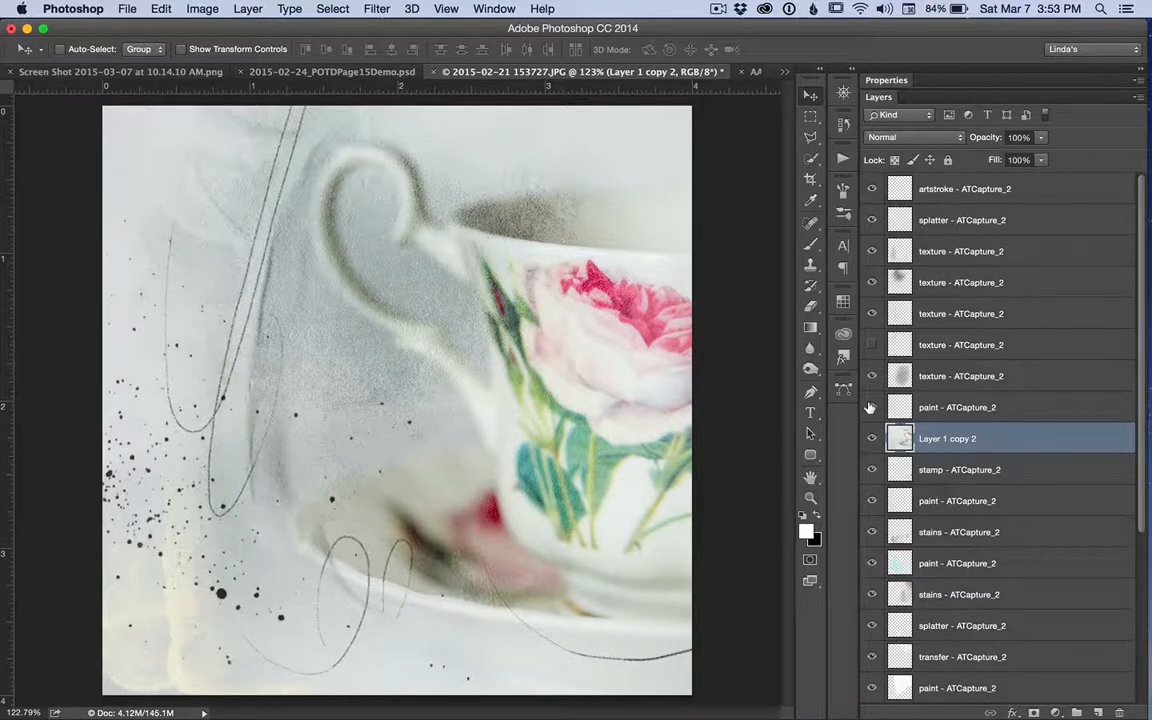
- Hide the topmost paint layer and the stamp layer while moving Layer 1 copy 2 down beneath the stamp, second paint and first stains layers
left_click(870, 407)
left_click_drag(900, 440, 955, 477)
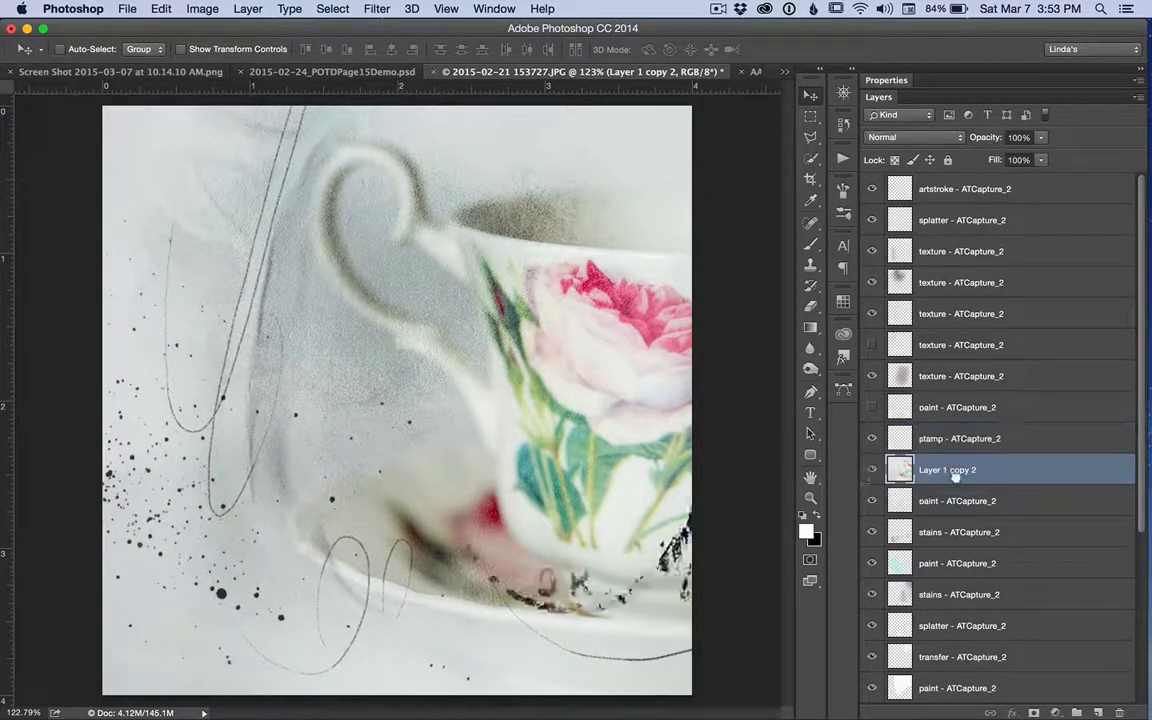
left_click(871, 440)
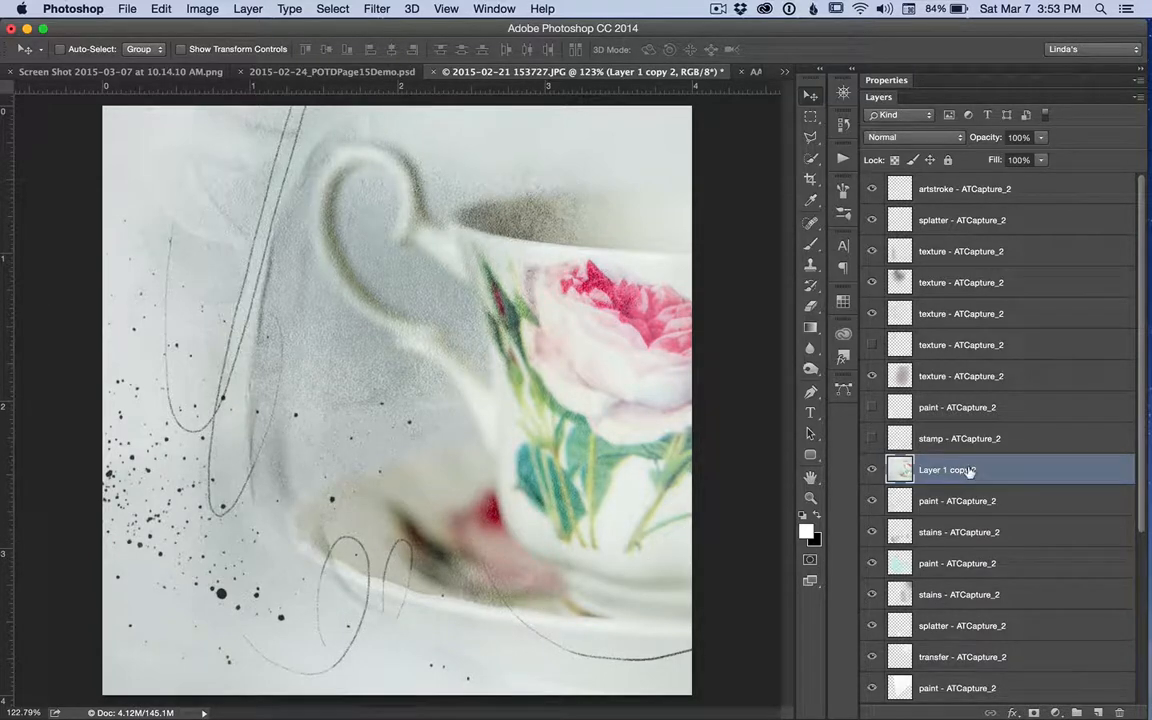
left_click_drag(968, 470, 955, 505)
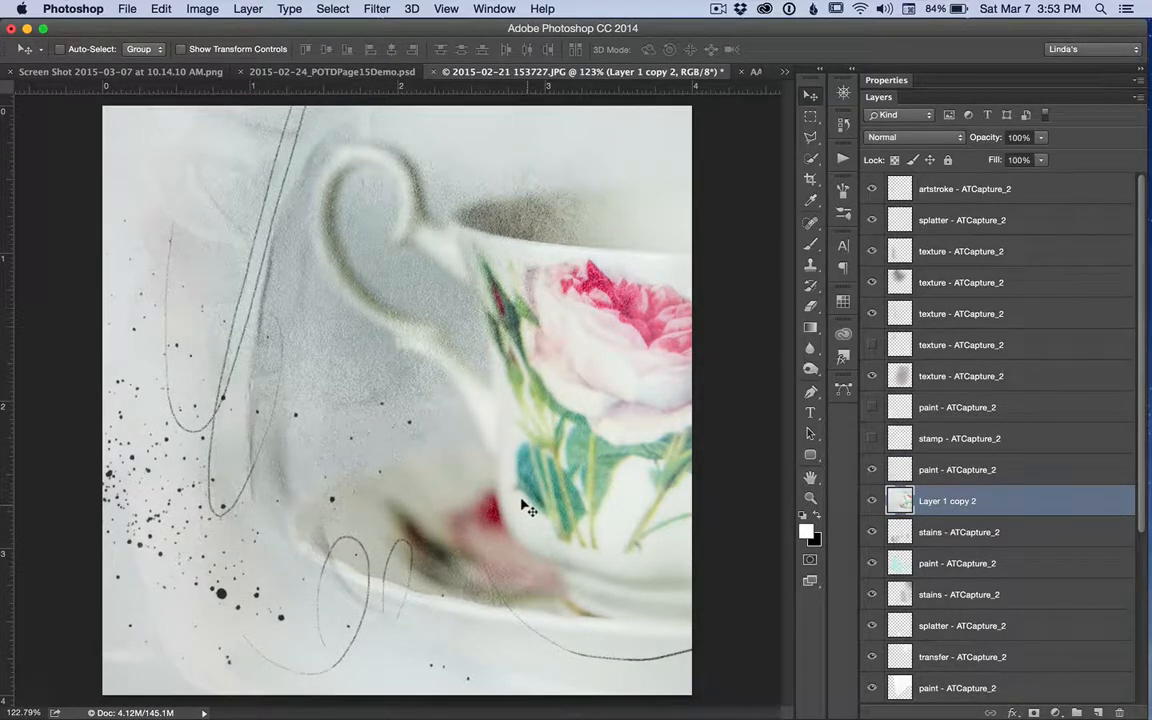
scroll(494, 447, "down", 3)
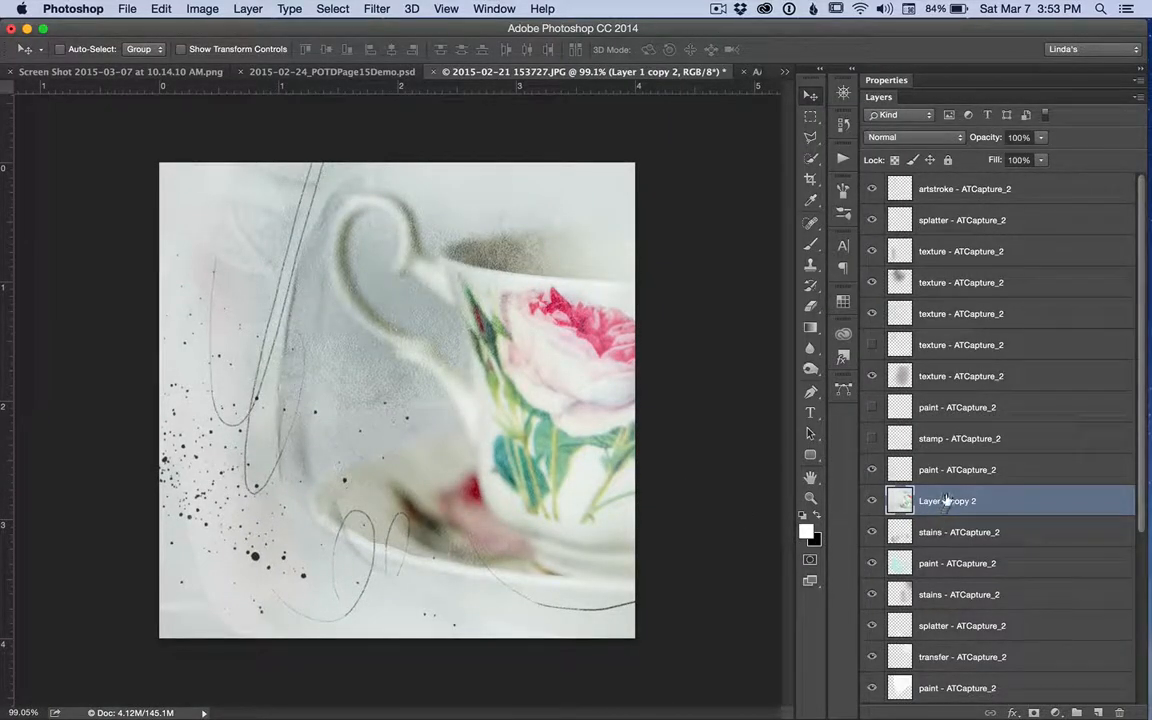
left_click_drag(935, 501, 941, 548)
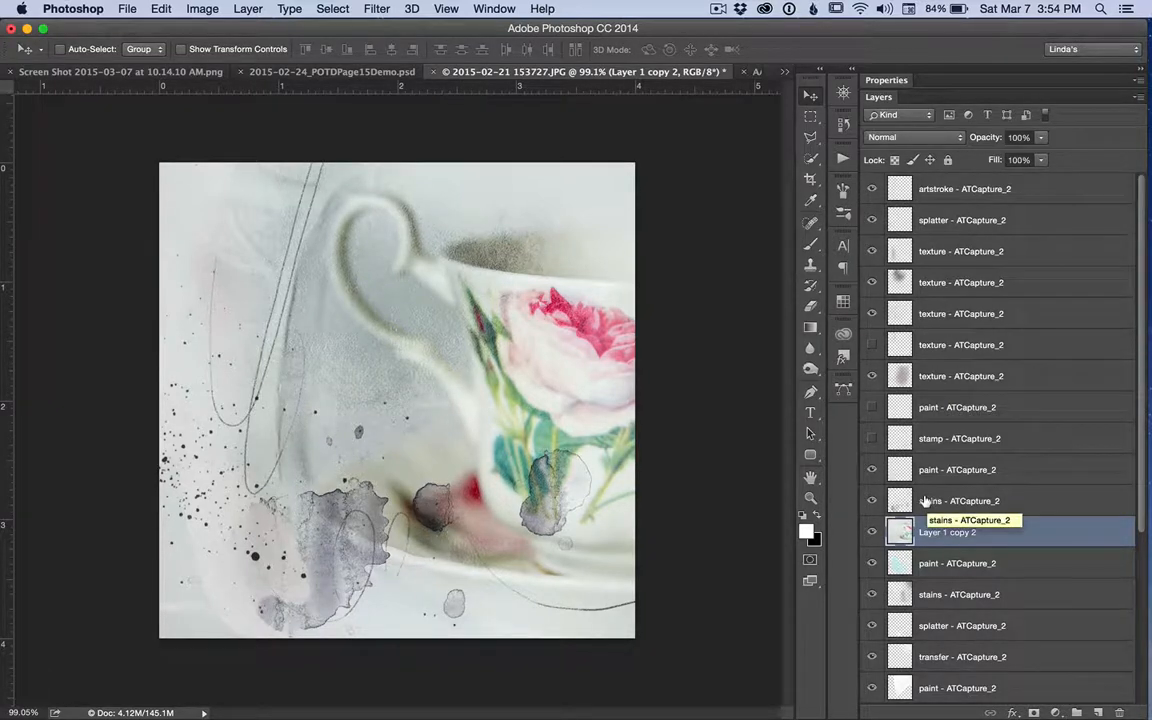
- Fill the stains layer above Layer 1 copy 2 with white, preserving transparency, and shift the stains up and left across the photo
left_click(926, 501)
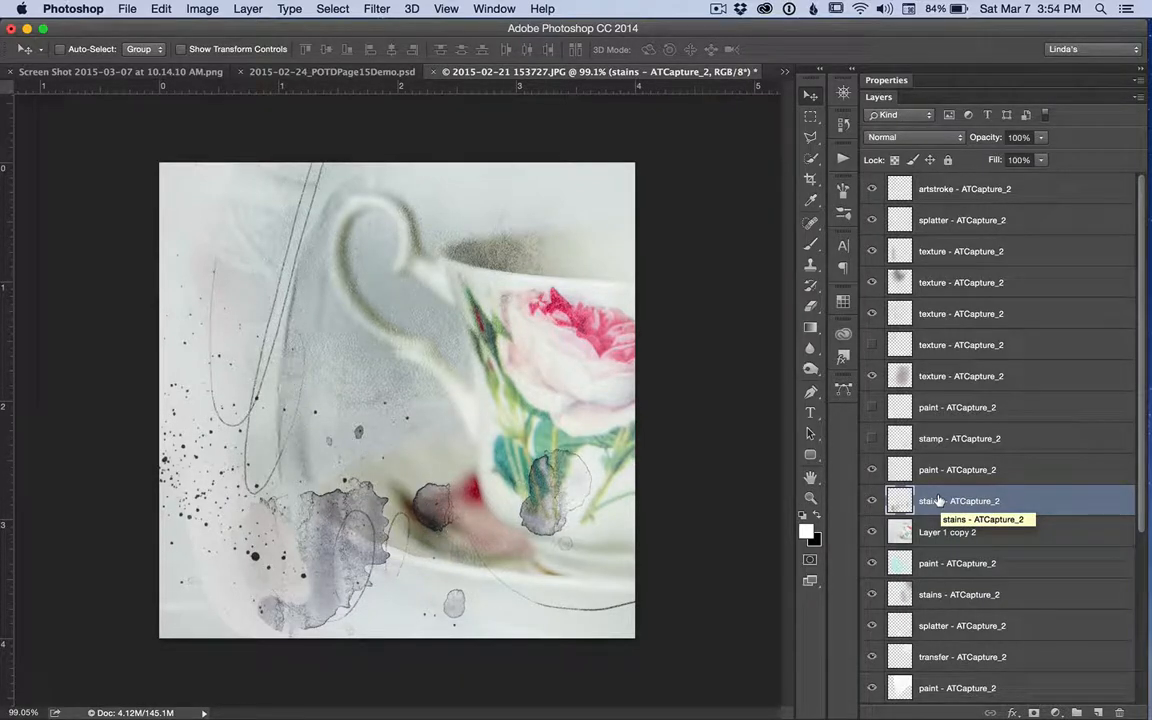
key("alt+shift+BackSpace")
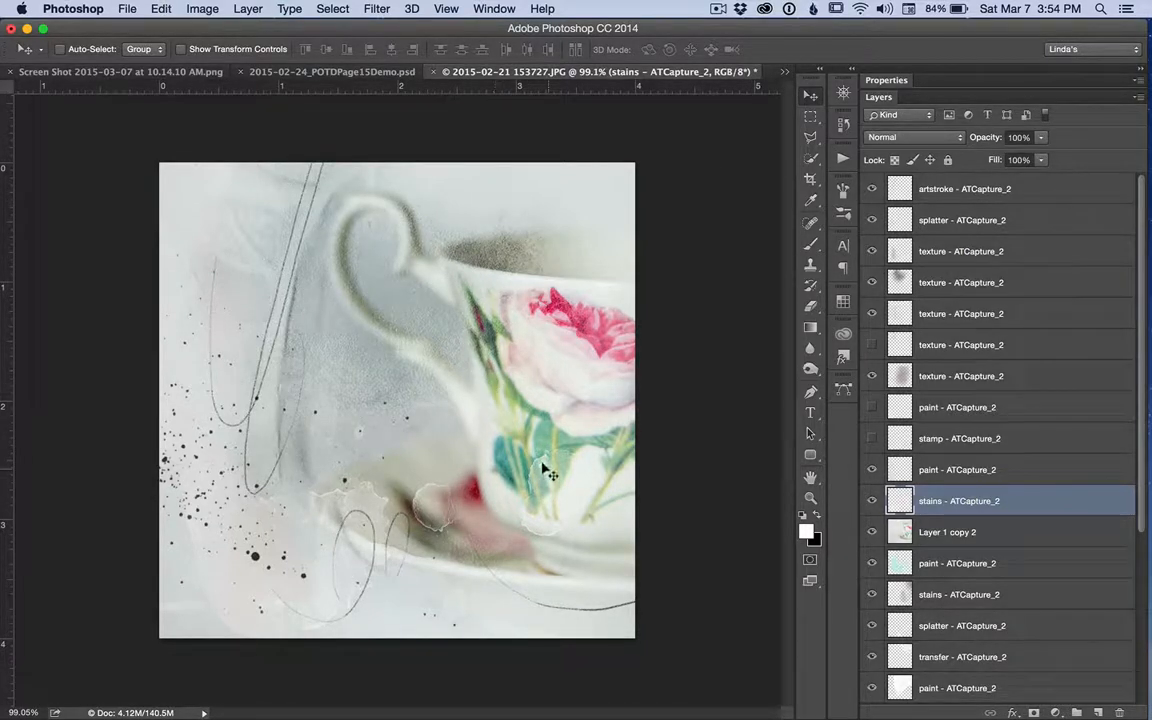
left_click_drag(545, 470, 483, 437)
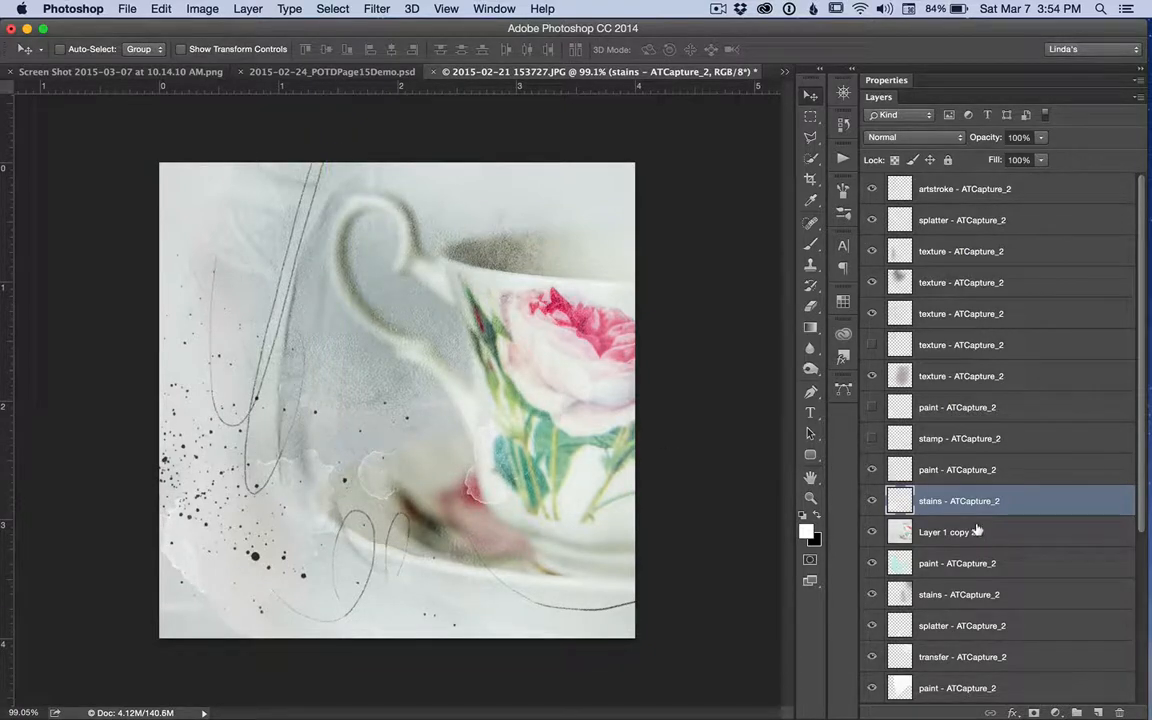
- Move Layer 1 copy 2 beneath the turquoise paint layer, and set that paint layer to 75% opacity
left_click_drag(978, 533, 978, 565)
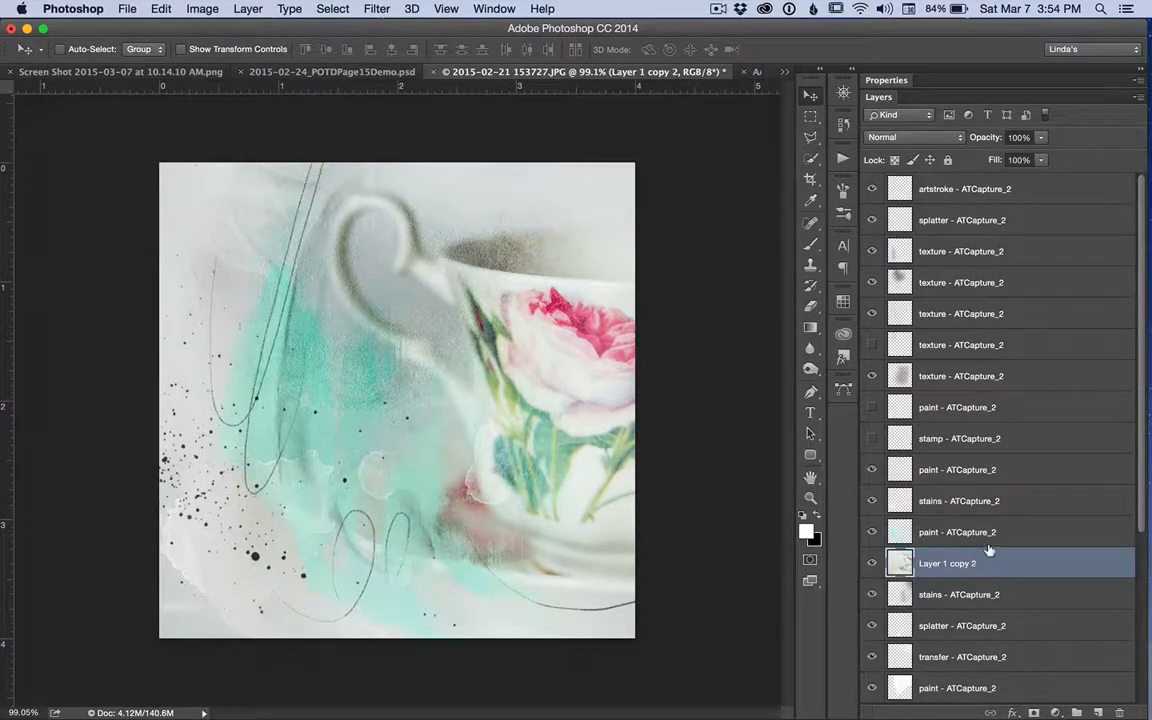
left_click(993, 532)
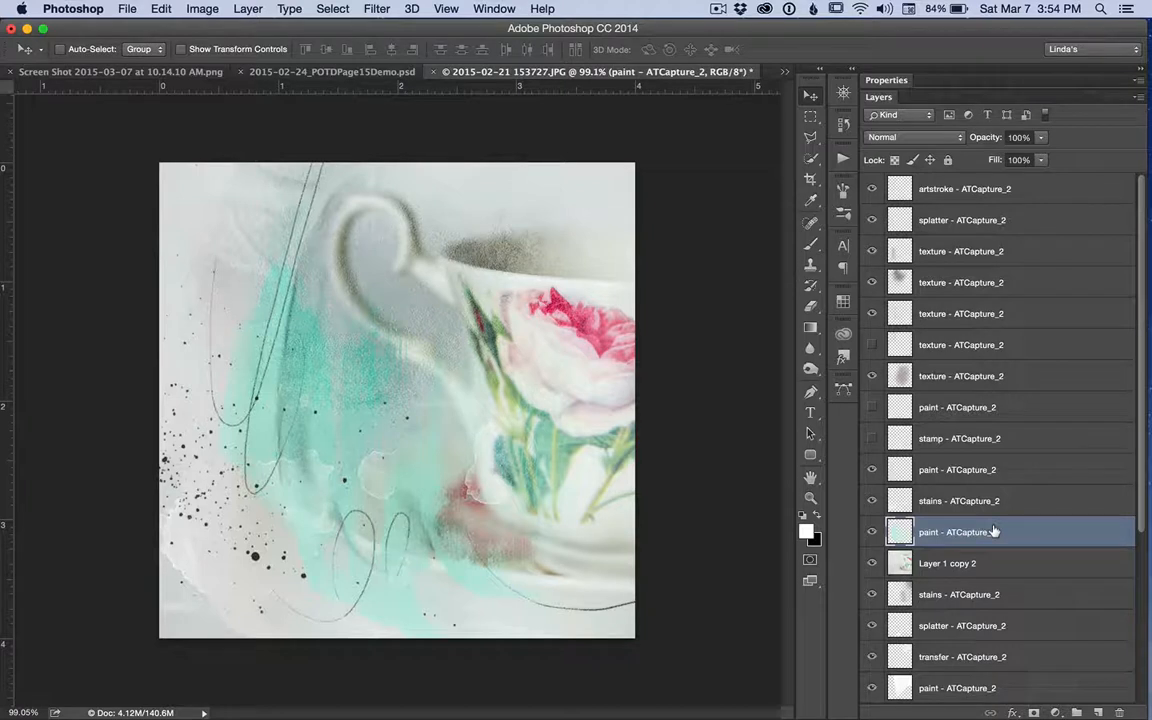
key("7")
key("5")
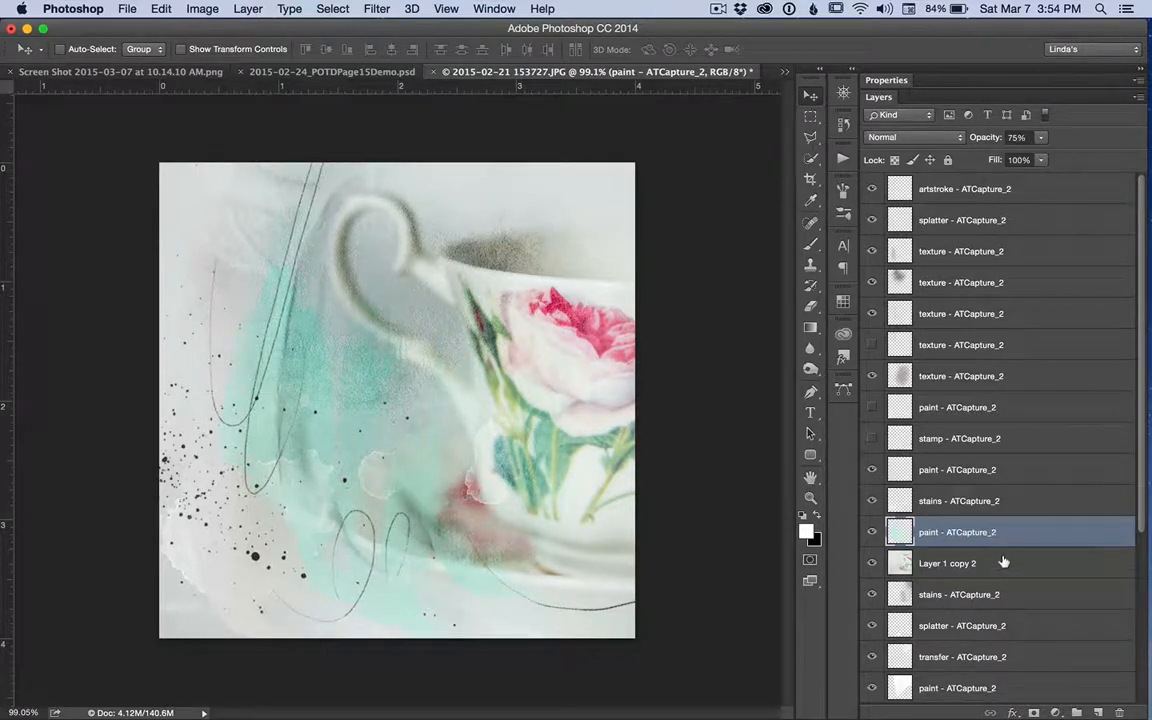
- Move Layer 1 copy 2 down the stack beneath the second stains layer and the white splatter layer
left_click_drag(1004, 563, 992, 597)
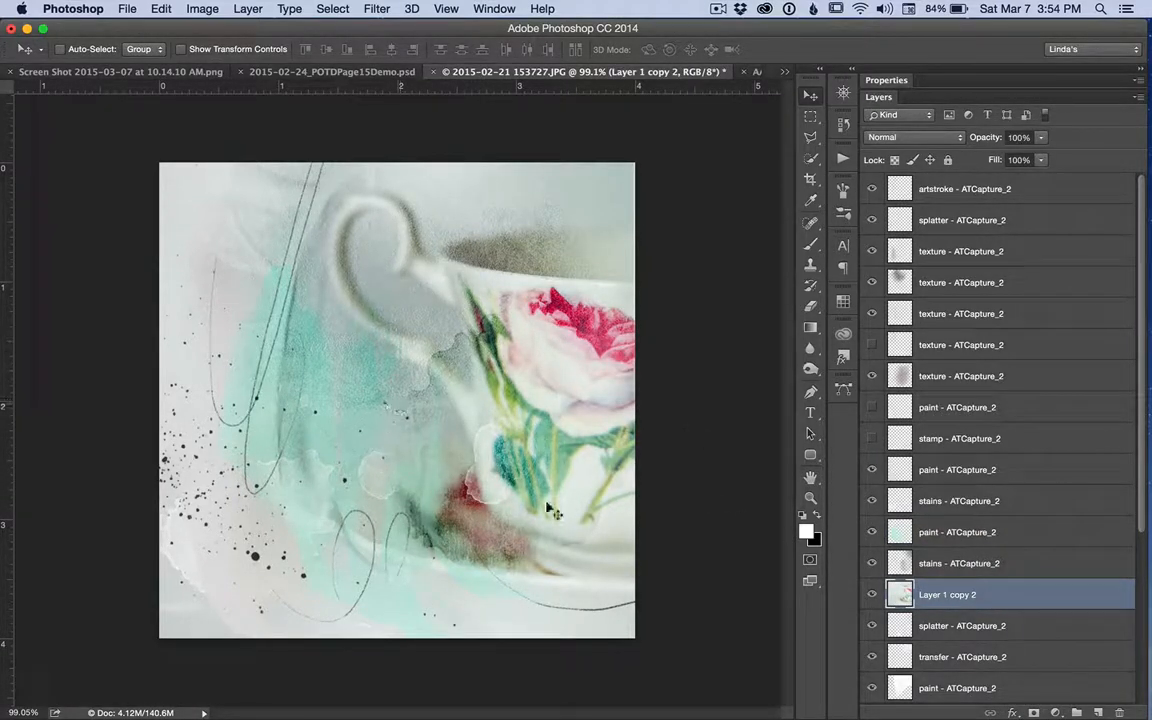
scroll(1039, 558, "down", 5)
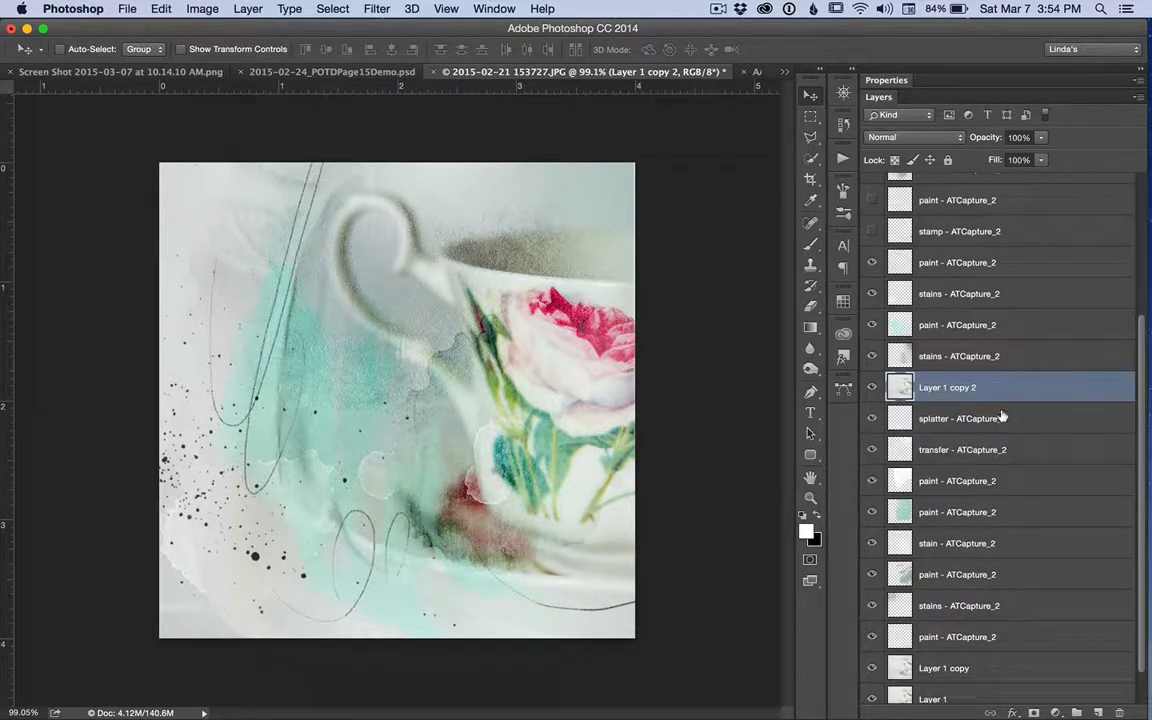
left_click_drag(1002, 396, 1003, 425)
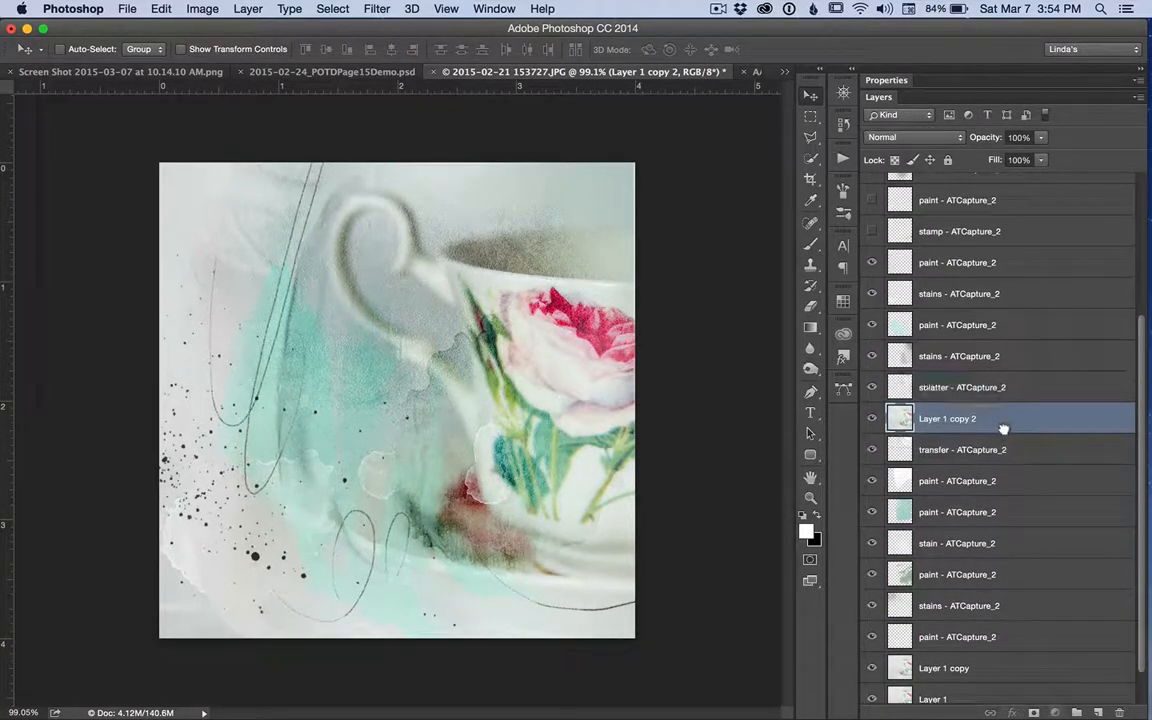
- Shift the white splatter directly above Layer 1 copy 2 left and slightly up, off the teacup's floral pattern
mouse_move(535, 448)
left_mouse_down()
mouse_move(519, 441)
mouse_move(543, 451)
left_mouse_up()
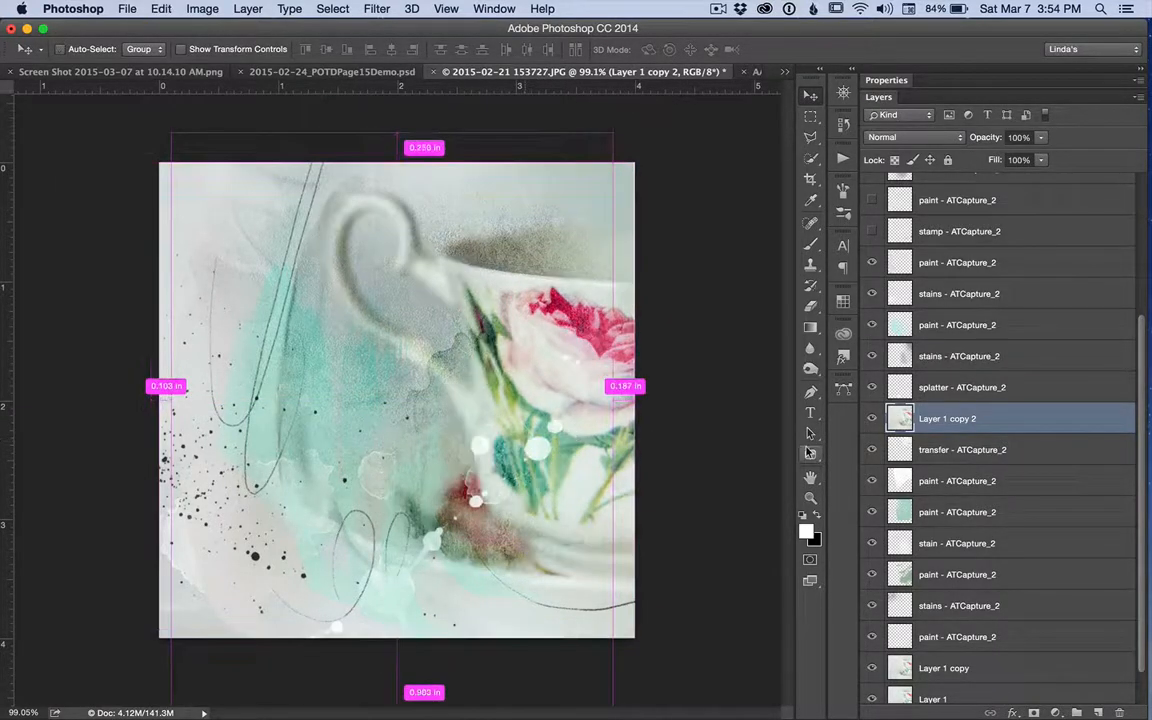
left_click(930, 393)
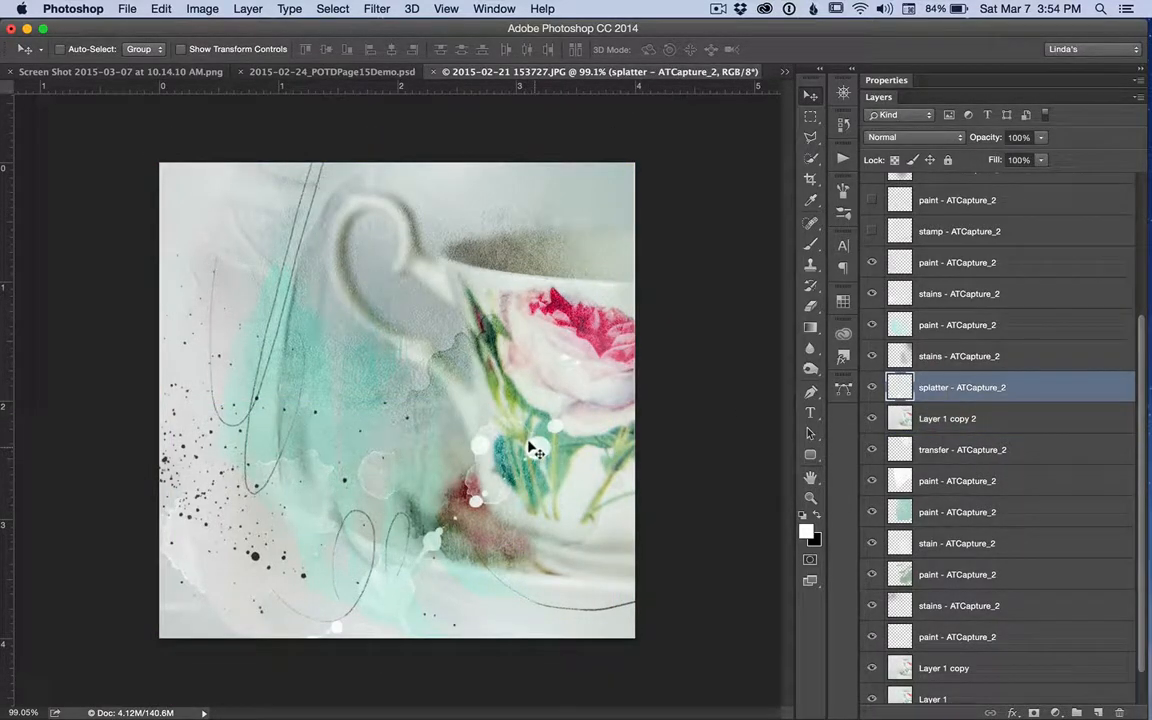
left_click_drag(490, 444, 405, 424)
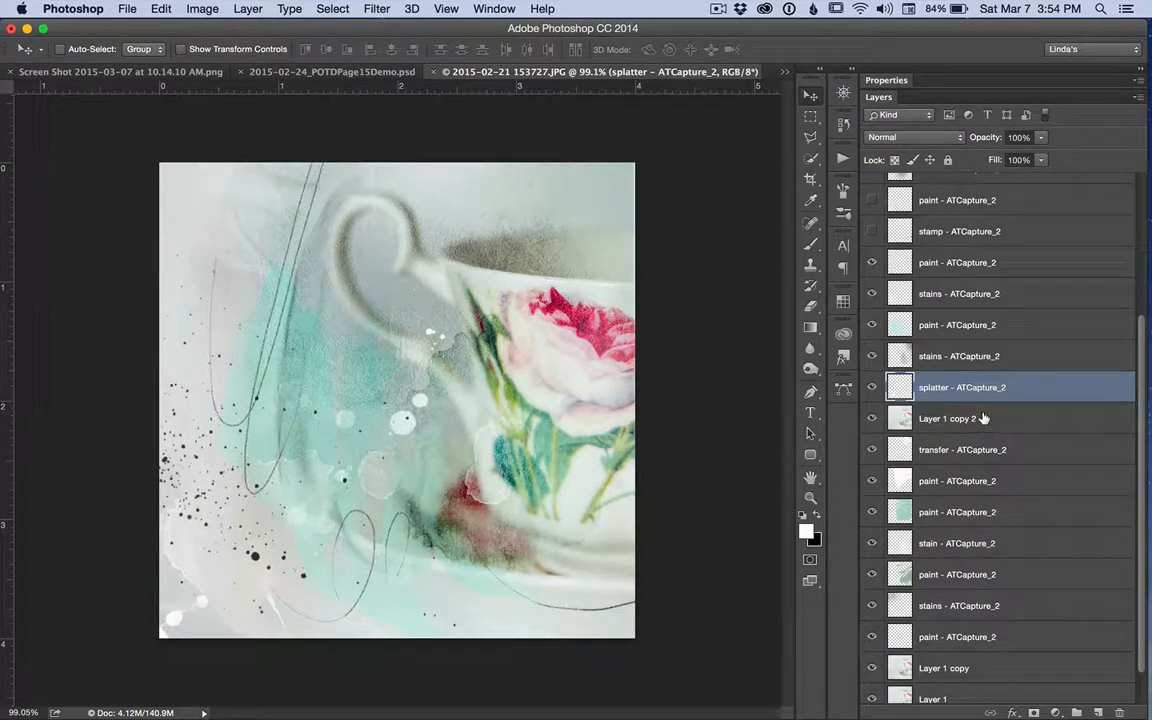
- Clip Layer 1 copy 2 to the transfer layer directly beneath it
left_click_drag(918, 418, 945, 420)
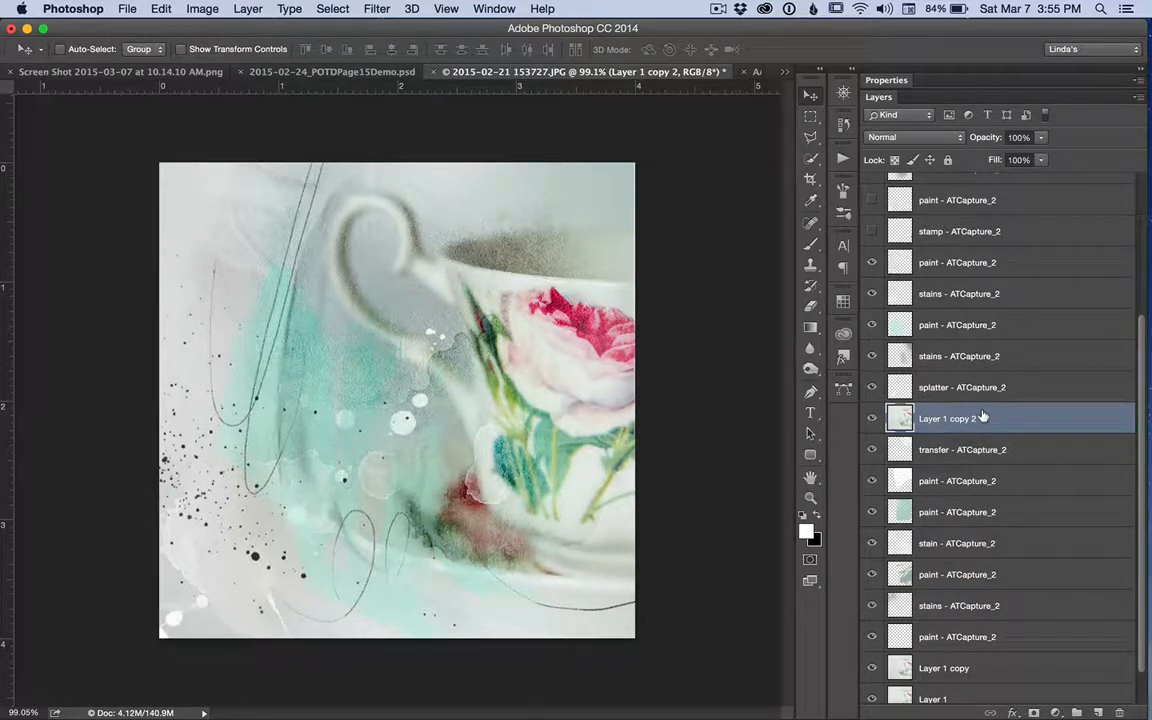
key("super")
key("super+alt+g")
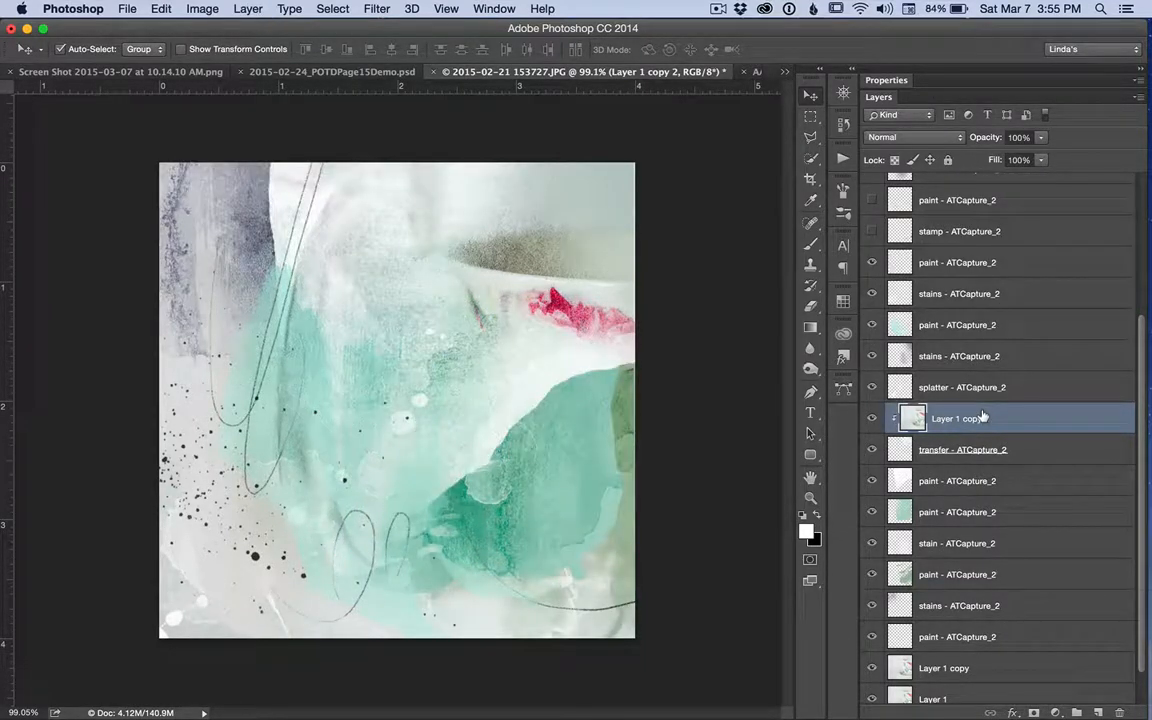
key("super+alt+g")
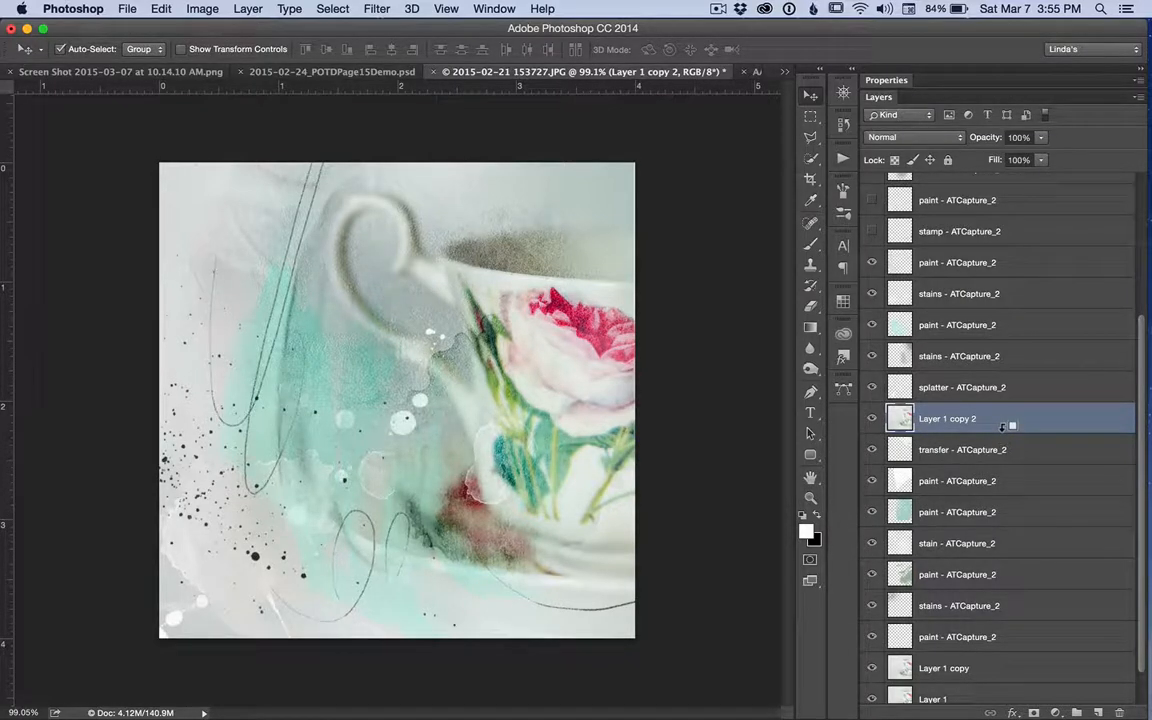
left_click(1003, 427, "alt")
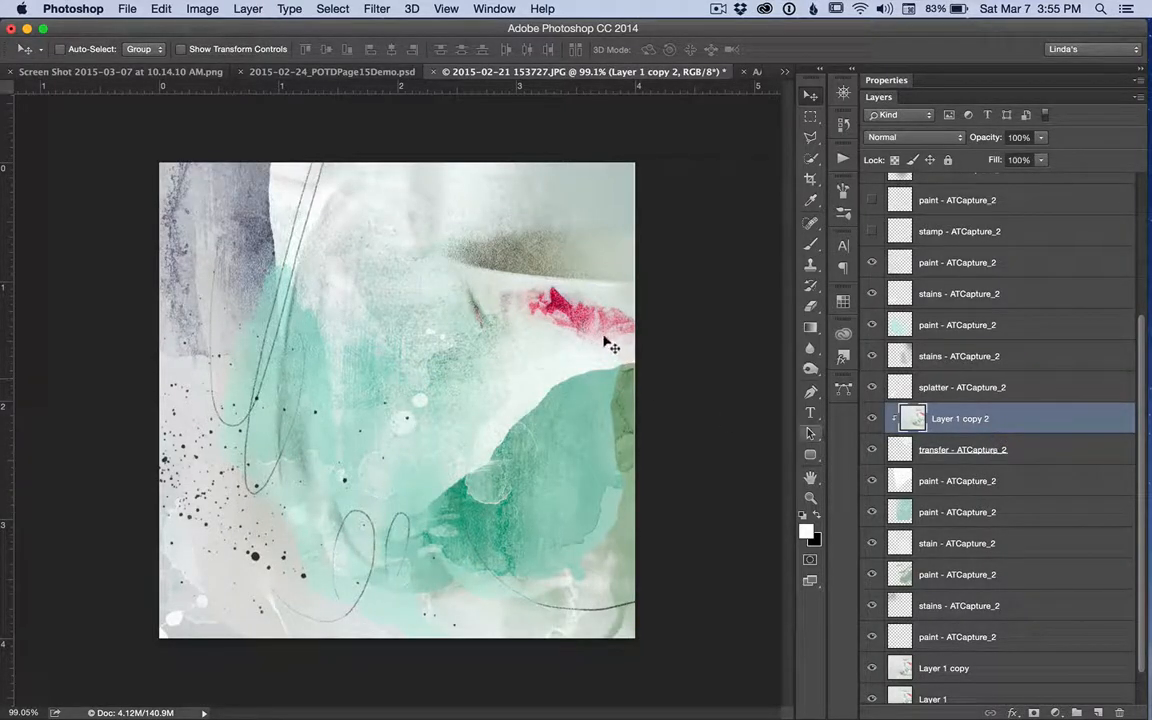
- Move Layer 1 copy up the stack directly beneath the transfer layer, and clip it to the white paint layer below
scroll(1054, 661, "down", 2)
scroll(1054, 660, "up", 2)
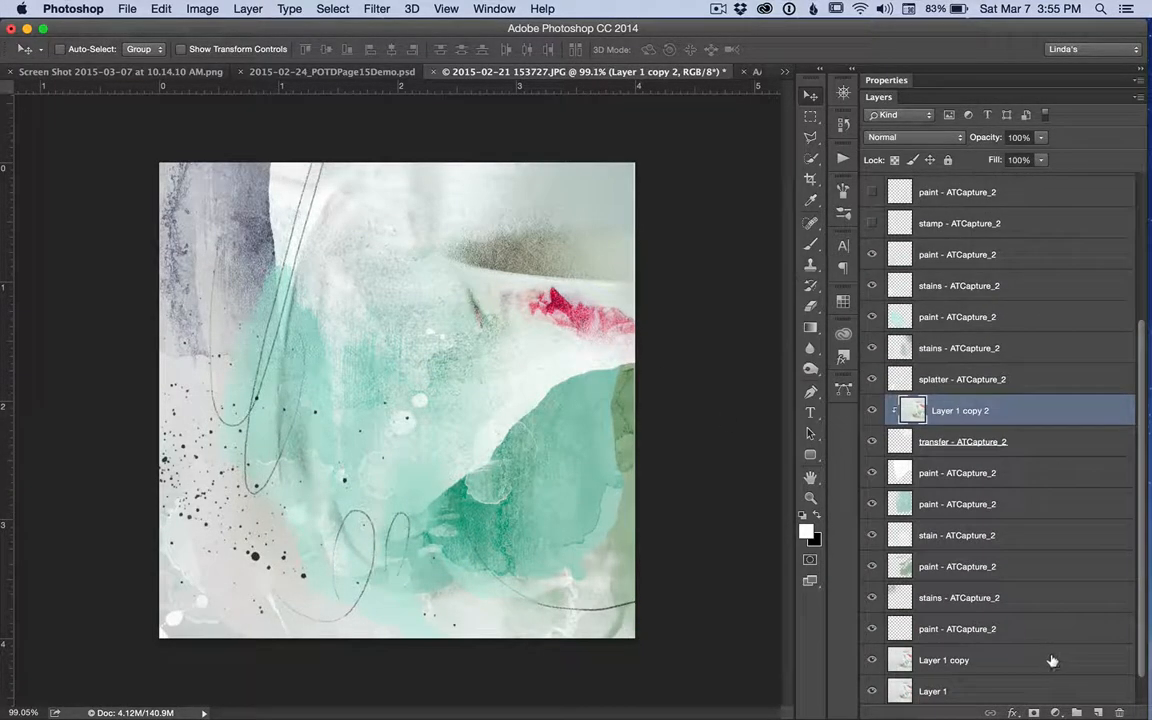
left_click_drag(1008, 661, 1023, 468)
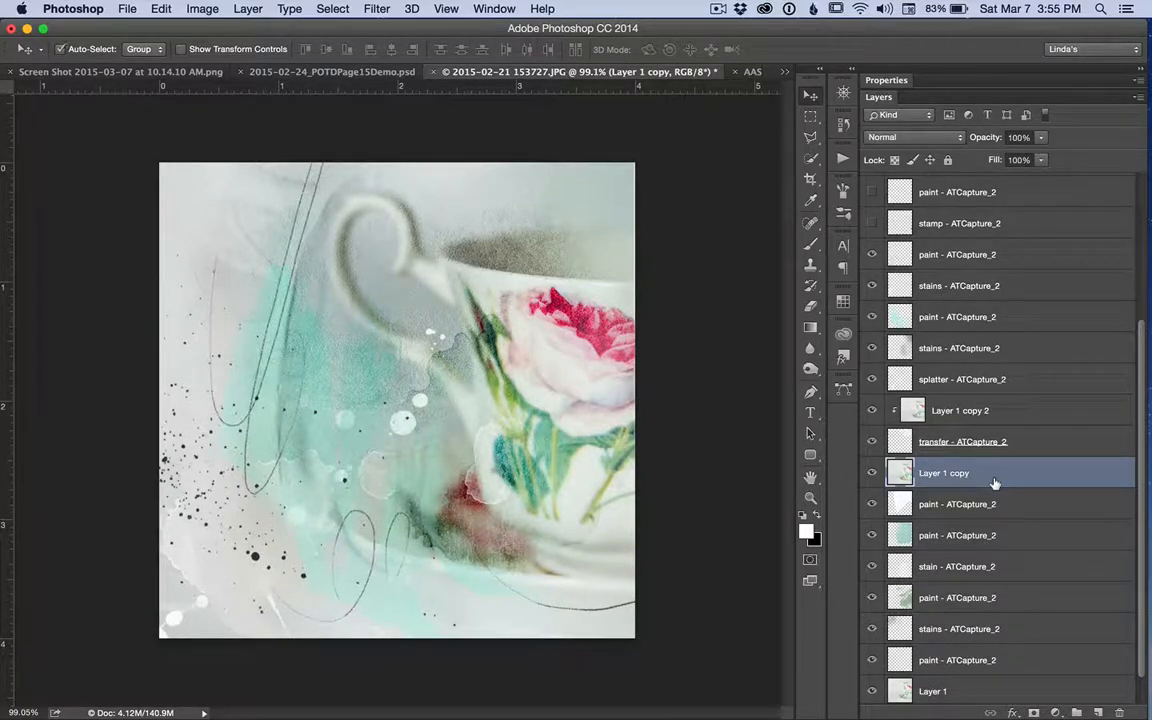
key("super+alt+g")
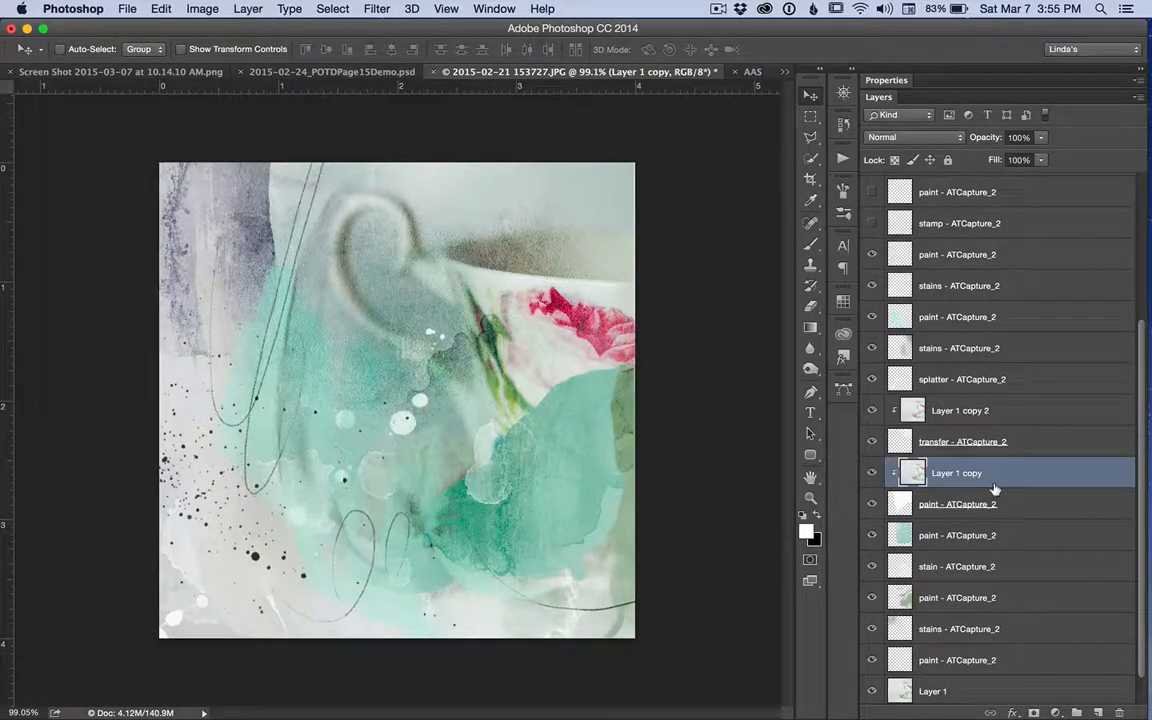
- Hide the turquoise and dark green paint layers beneath the white paint layer that masks Layer 1 copy
left_click(871, 535)
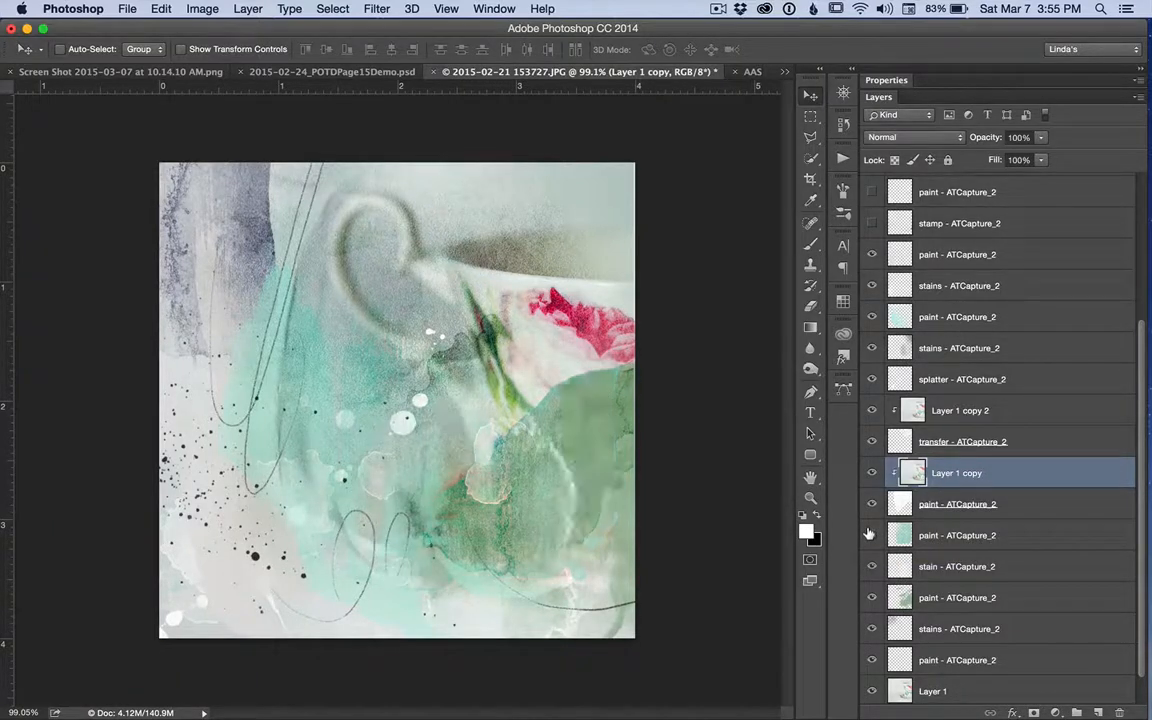
left_click(871, 598)
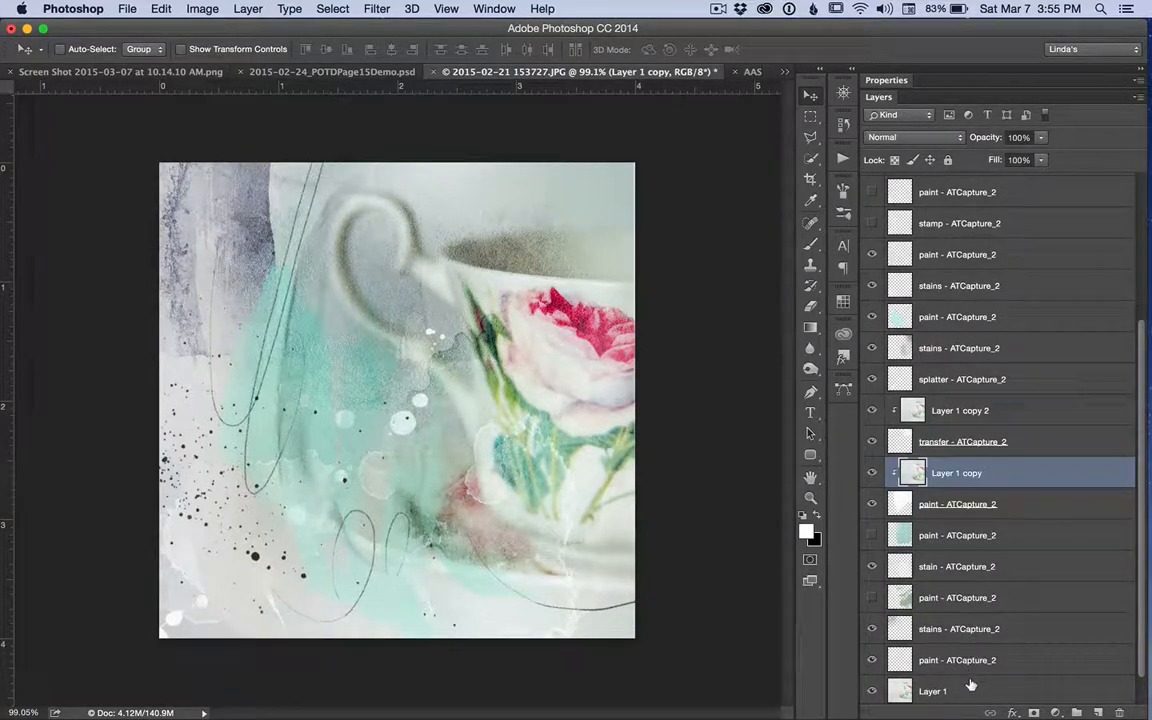
- Move Layer 1 up the stack to directly above the lowest stains layer, beneath the hidden dark green paint layer
left_click_drag(970, 686, 967, 620)
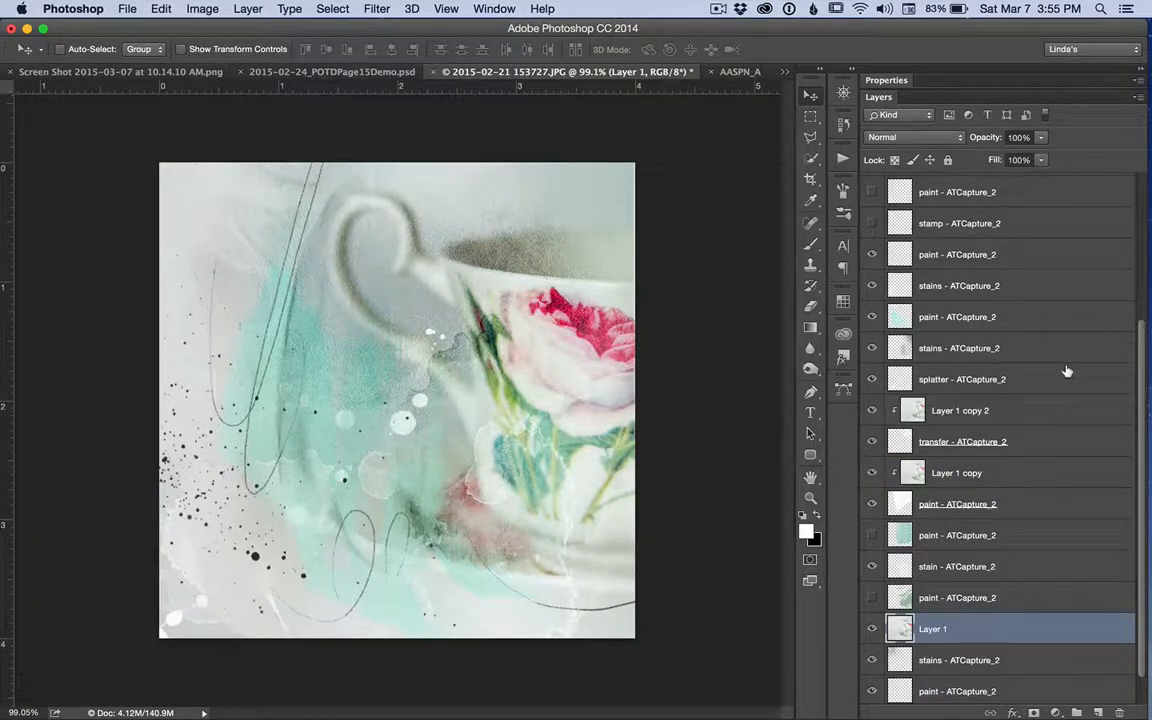
- Stamp all visible layers into a new layer above the artstroke layer, name it Composite, and leave it visible
scroll(1067, 371, "up", 4)
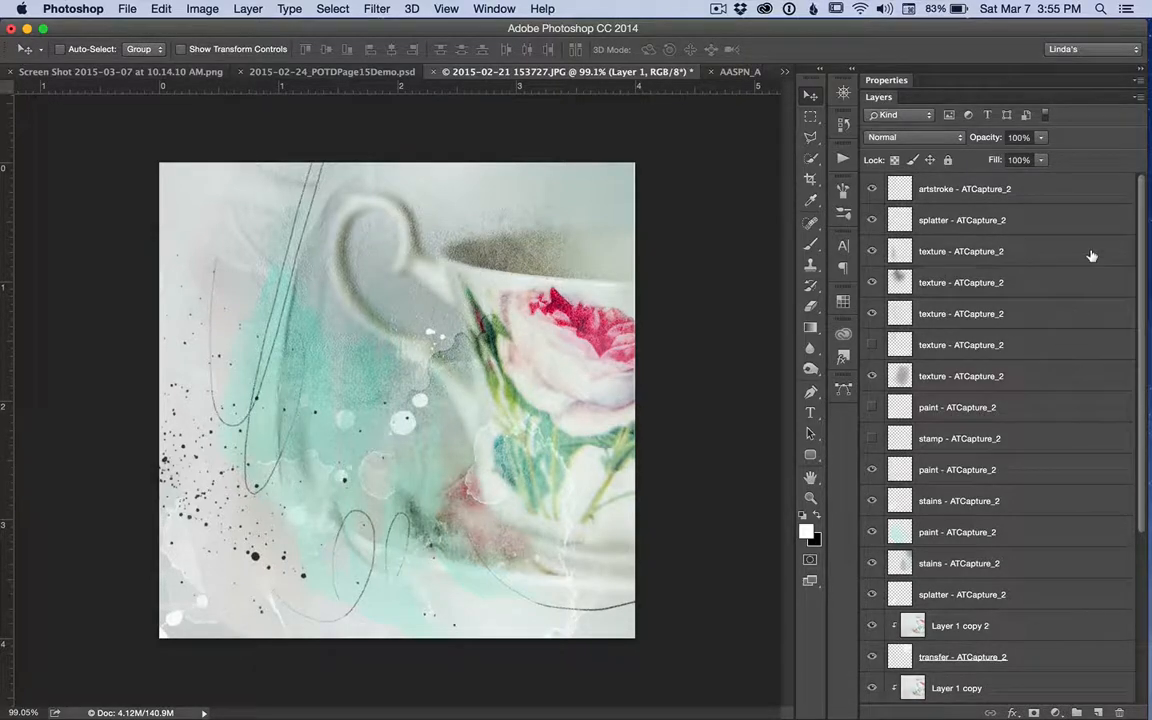
left_click(1054, 191)
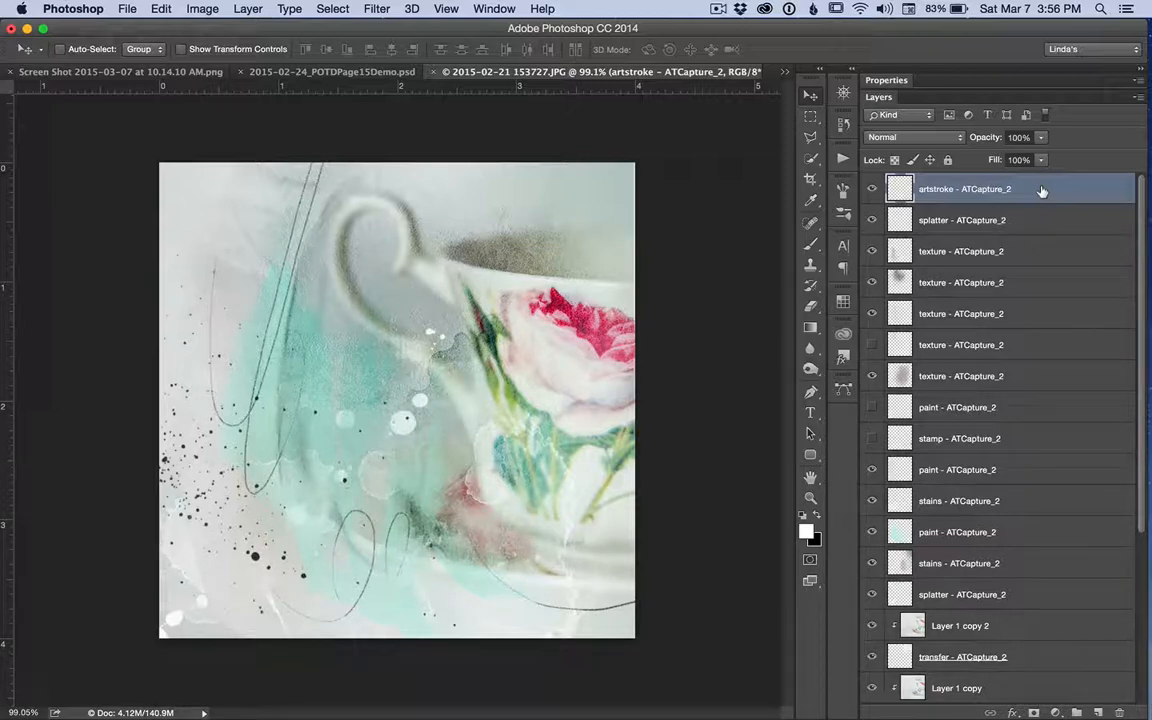
key("super")
key("super+alt+shift+e")
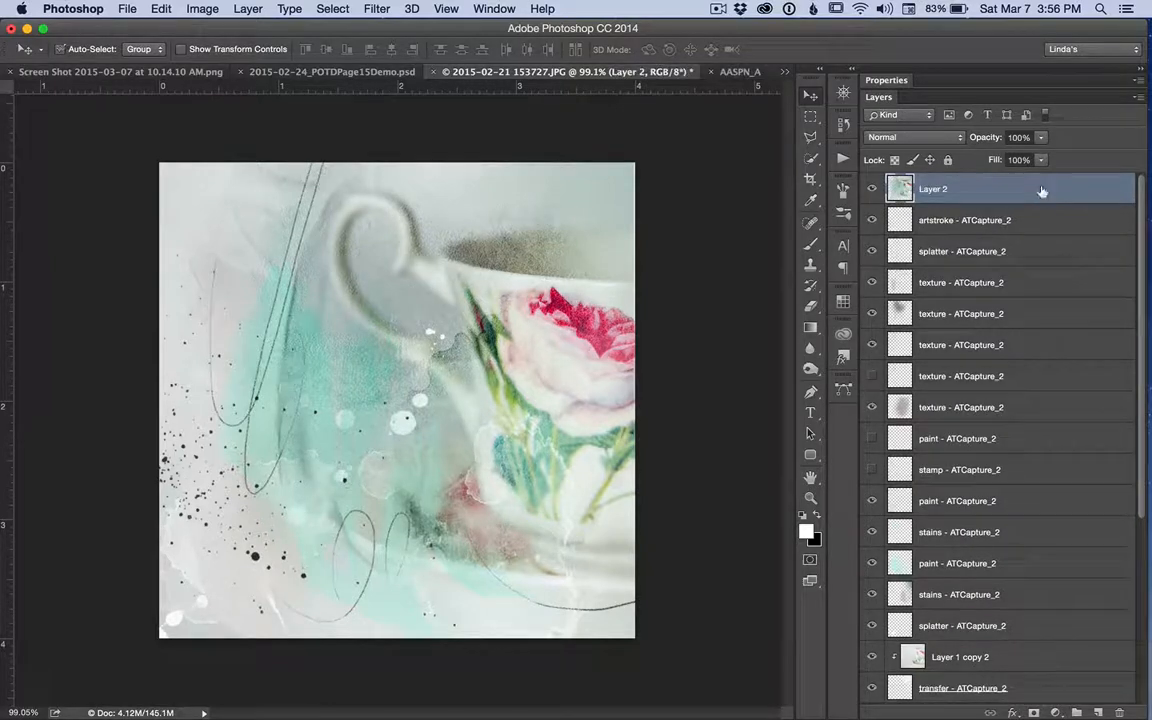
double_click(927, 187)
type("Composite")
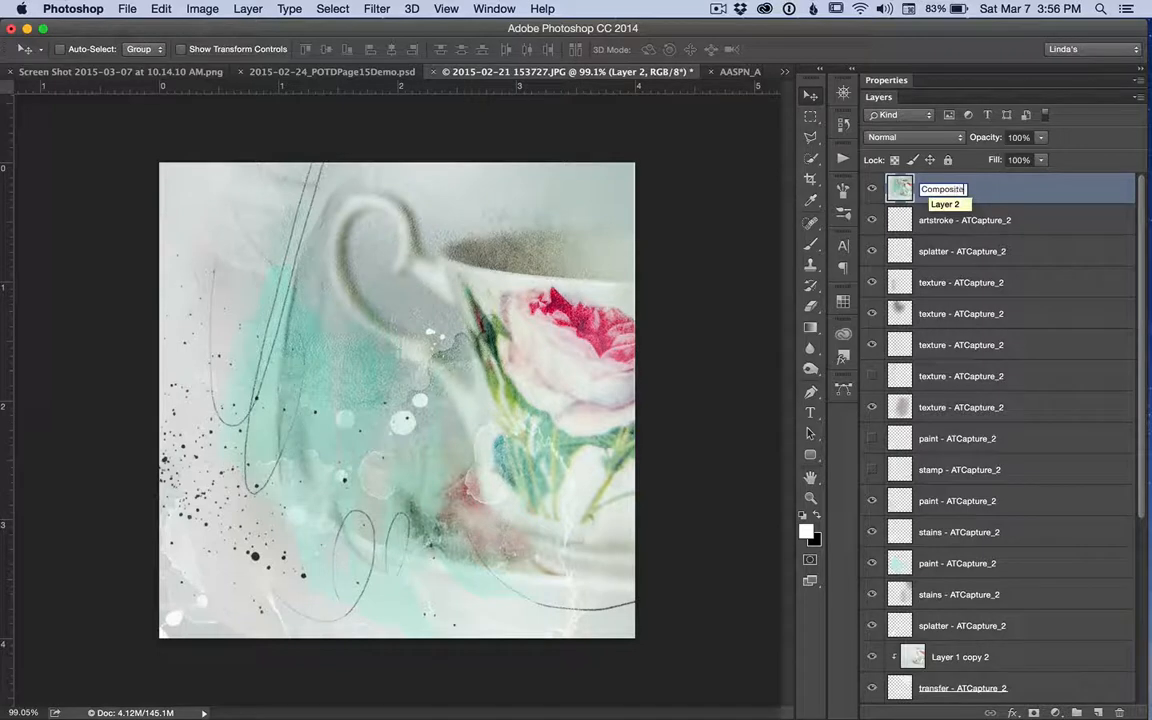
key("Return")
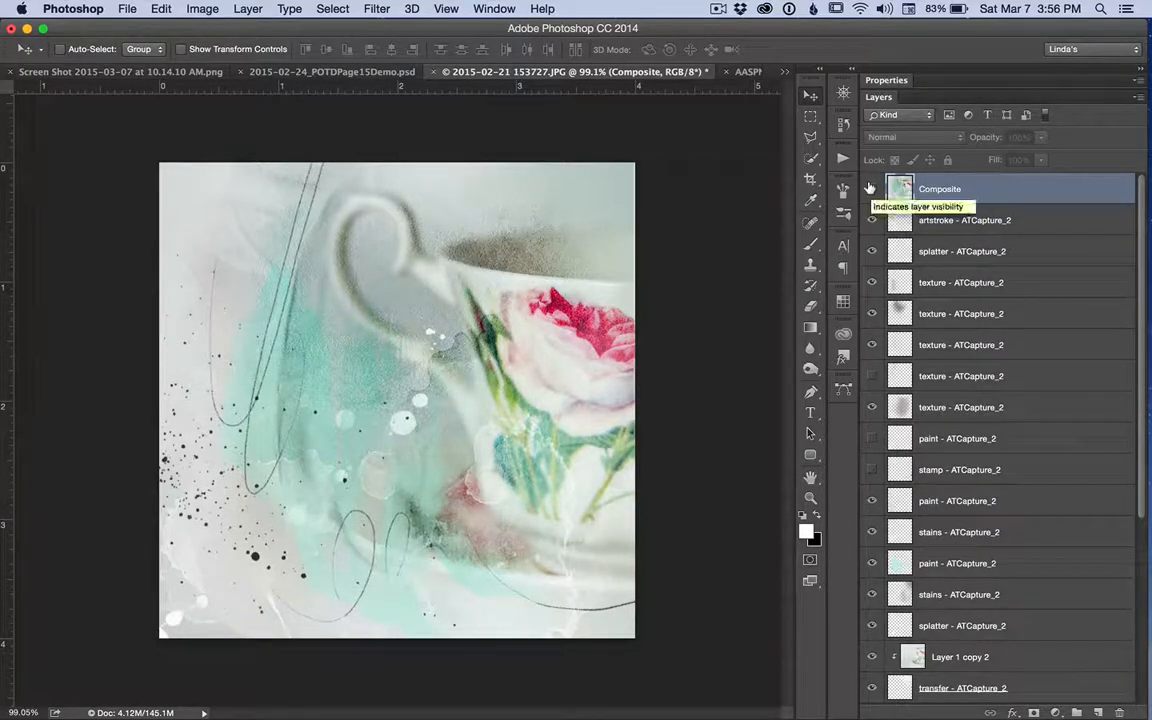
left_click(870, 188)
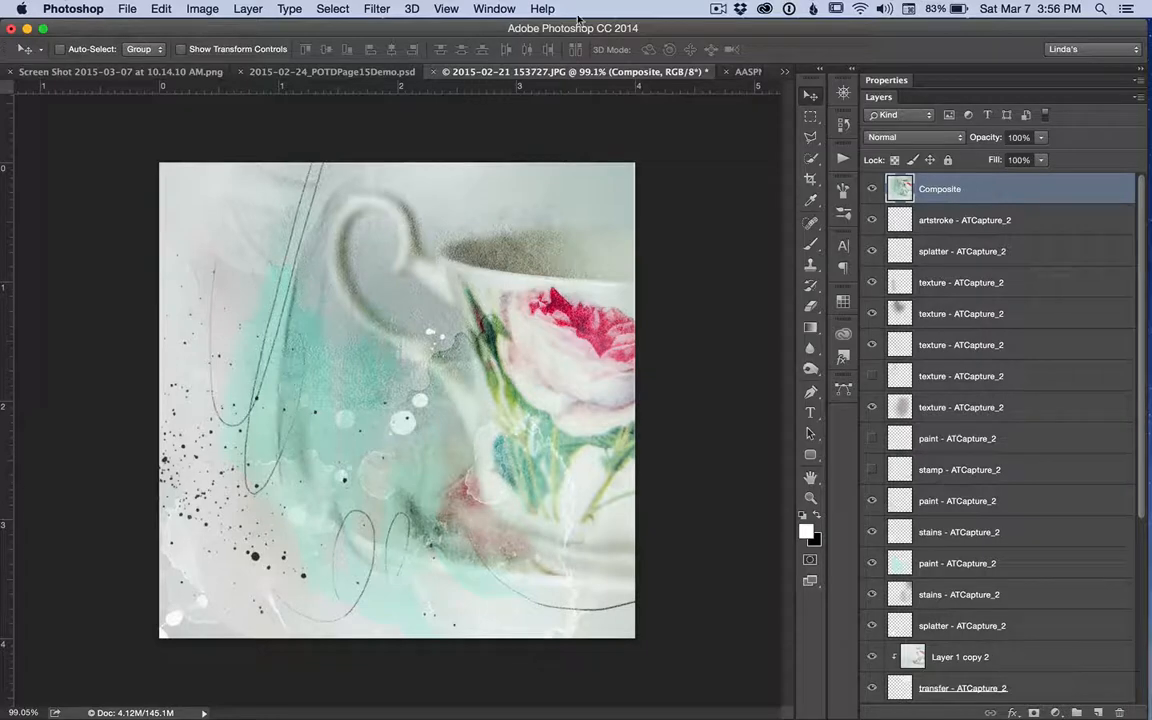
- Arrange the open documents in two side-by-side panes, and move the teacup document into the pane holding AASPN_ArtsyTransfersCapture_2.psd
left_click(493, 8)
mouse_move(502, 27)
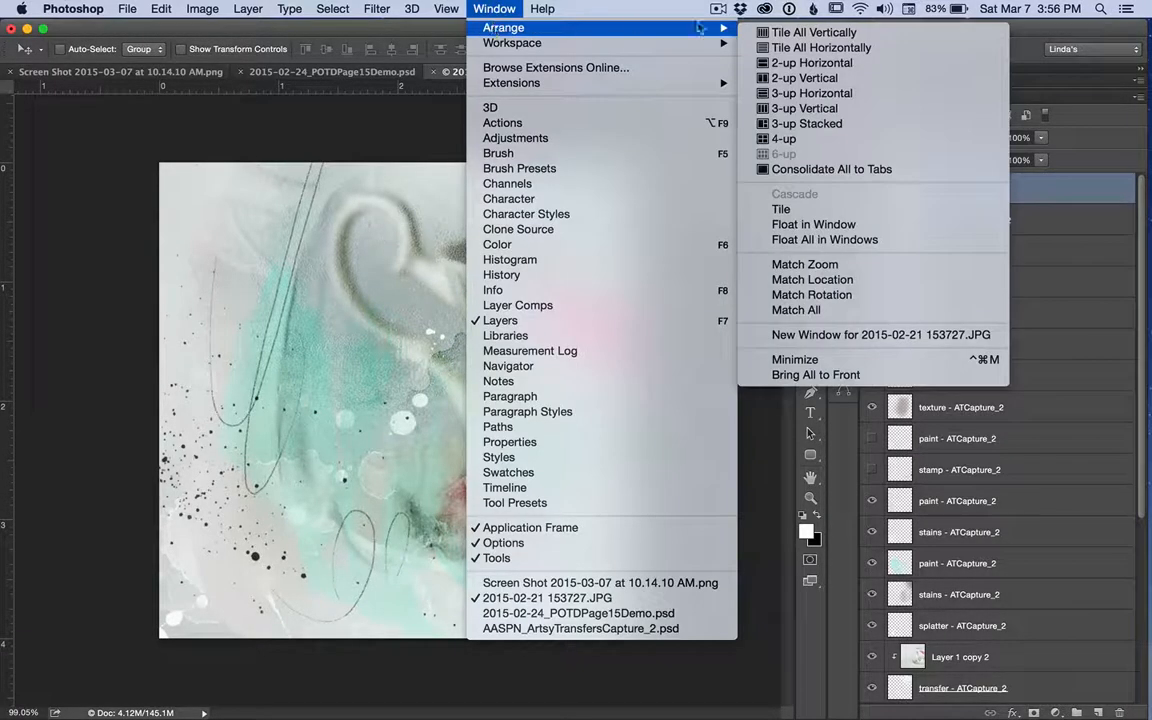
left_click(836, 108)
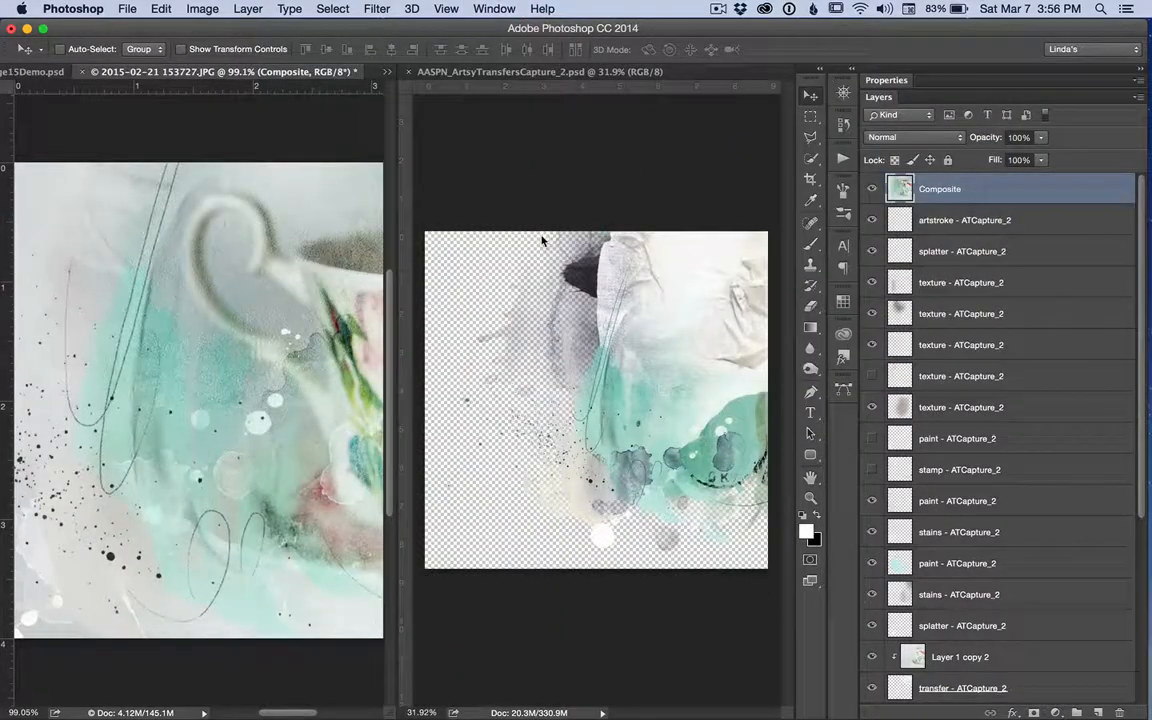
left_click_drag(218, 71, 560, 72)
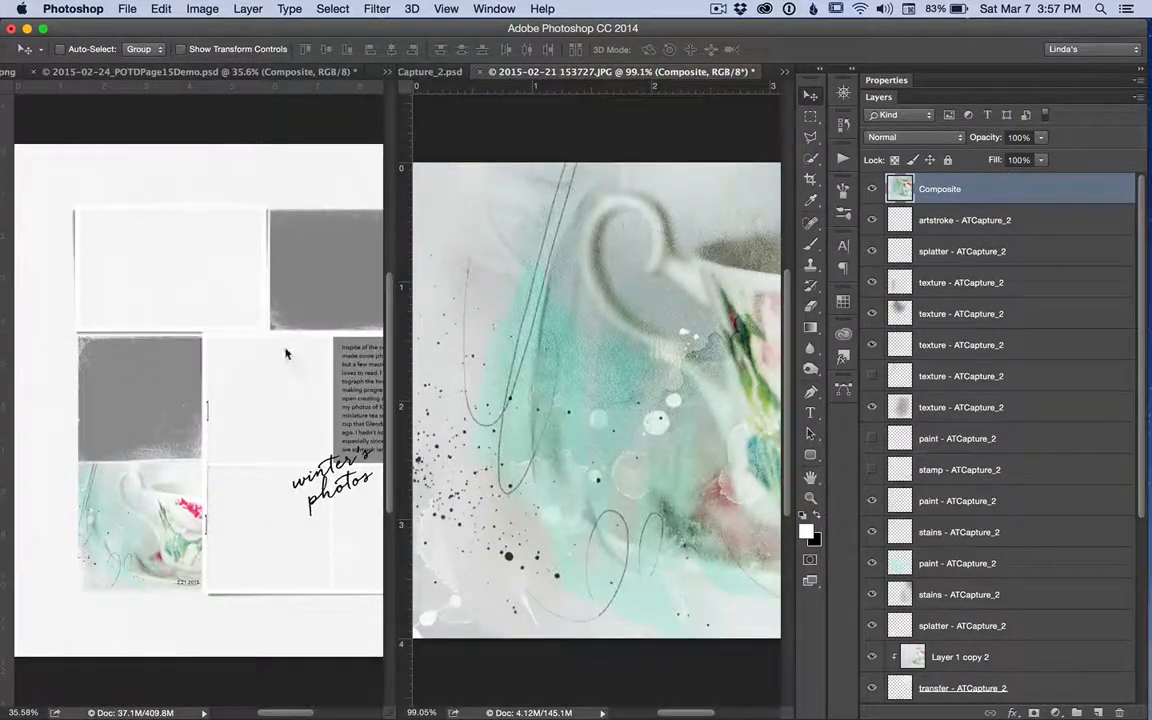
- In 2015-02-24_POTDPage15Demo.psd, hide the existing Composite layer and select the fotomask 12 layer beneath it
left_click(133, 515)
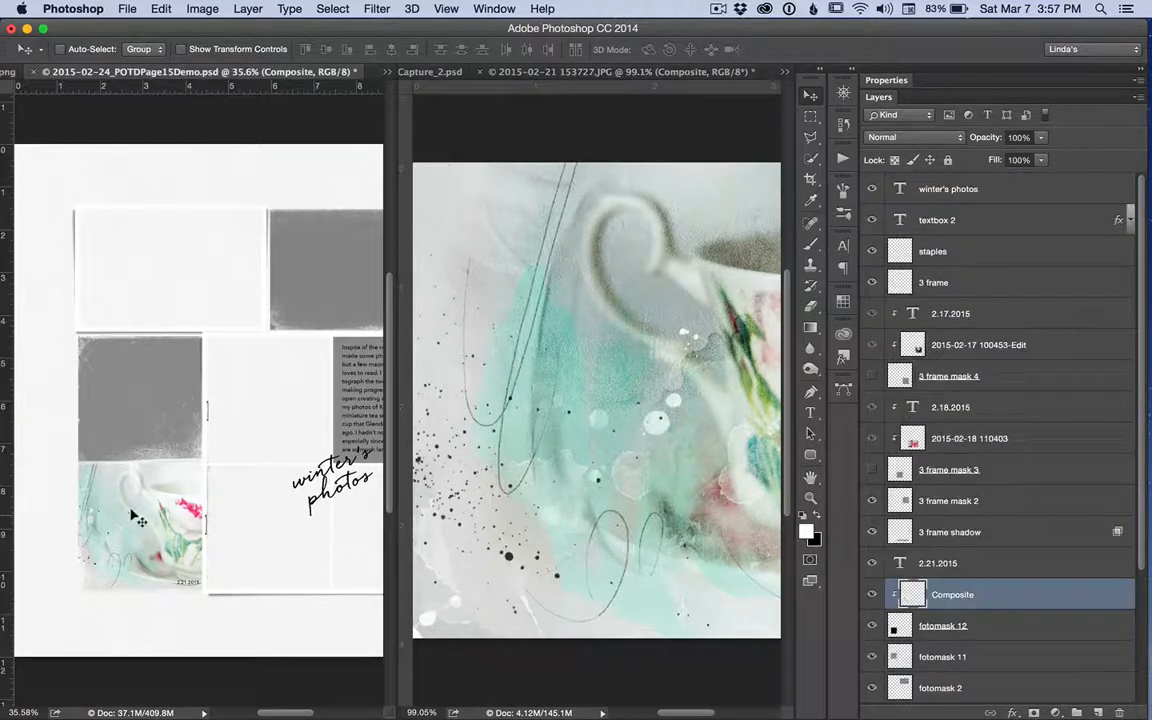
left_click(868, 594)
left_click(905, 624)
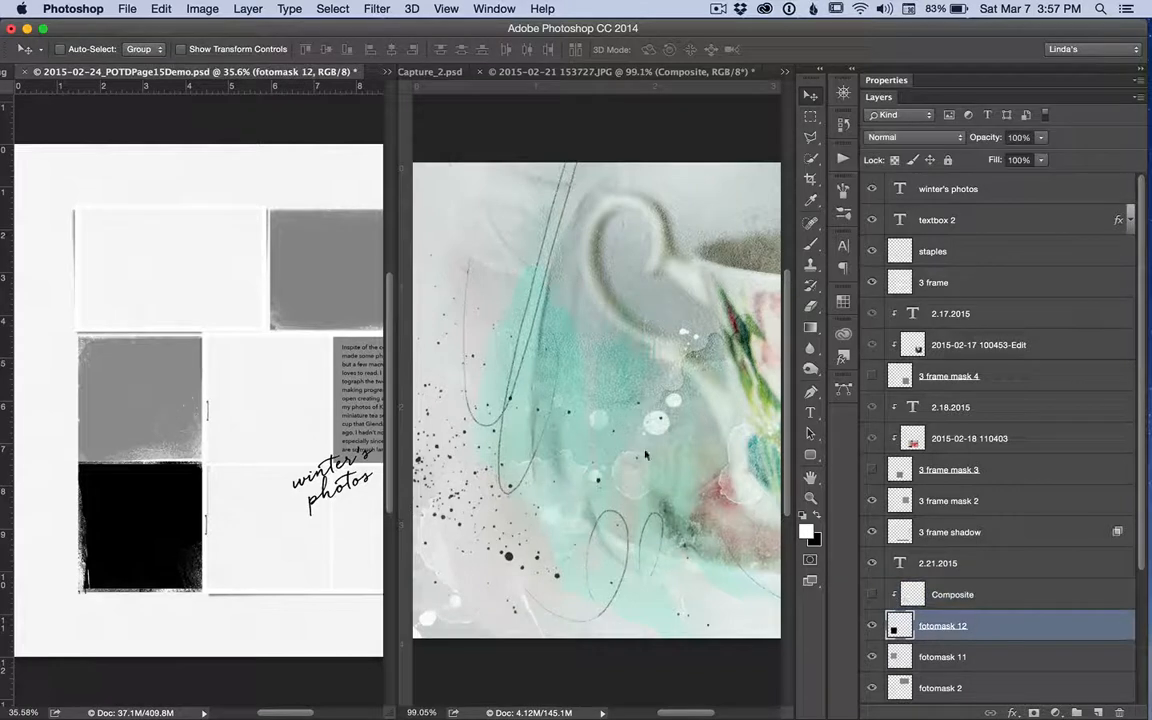
- Copy the teacup document's Composite layer into the page directly above fotomask 12, and release the copy from its clipping mask
left_click(625, 342)
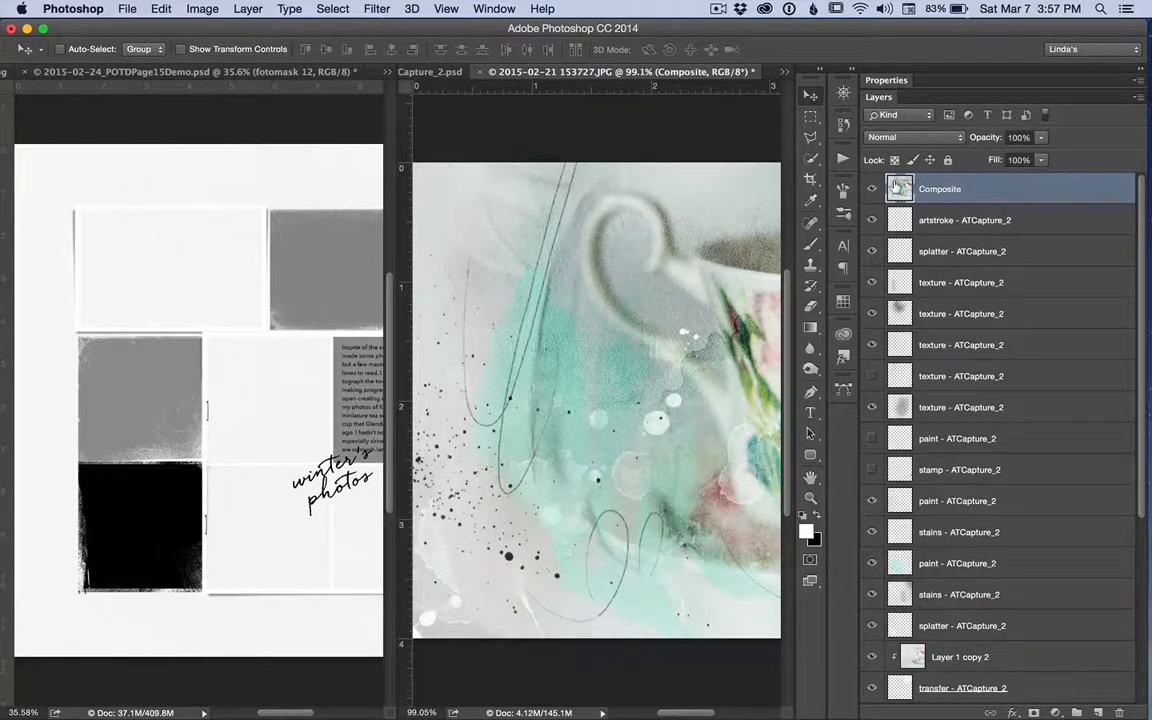
left_click_drag(896, 189, 172, 445)
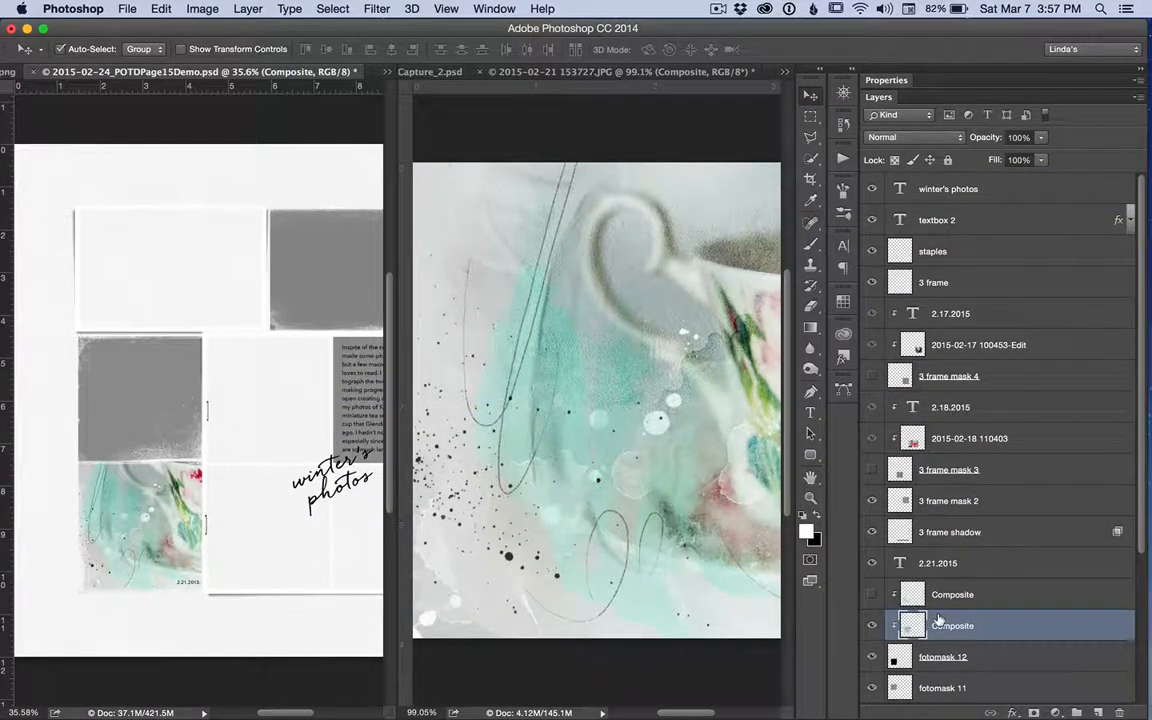
key("super+alt+g")
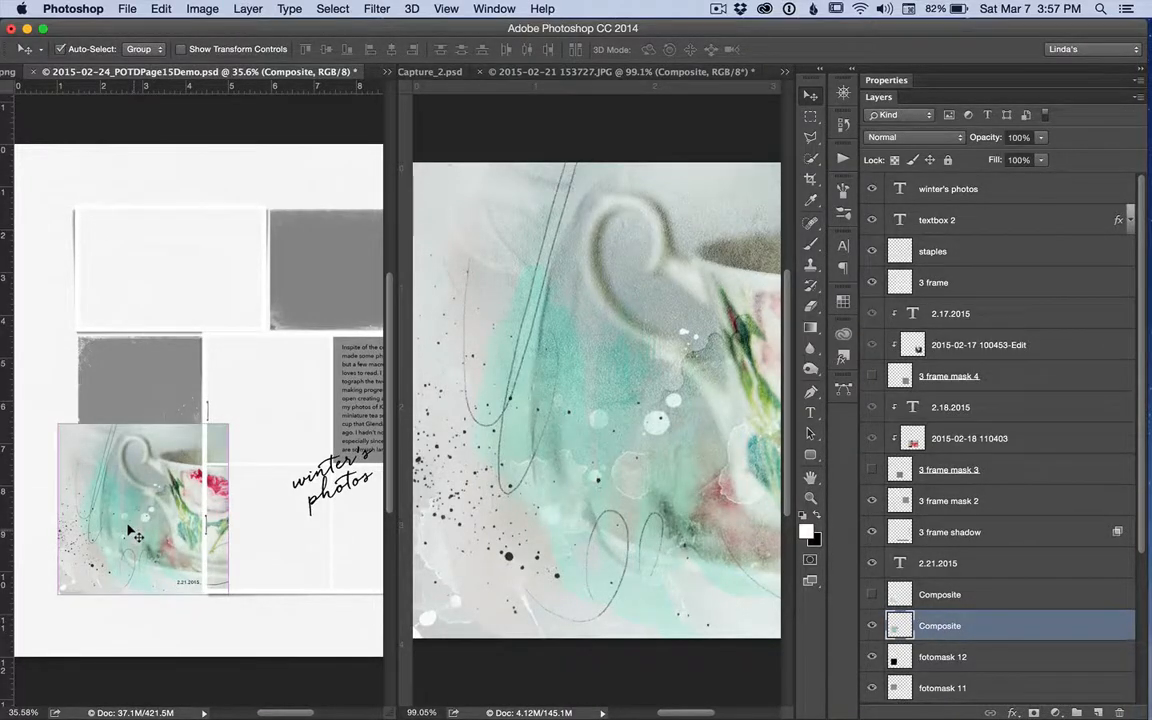
- Scale the copied Composite proportionally to 77.75% and fit it over the page's lower-left photo mask
key("super+t")
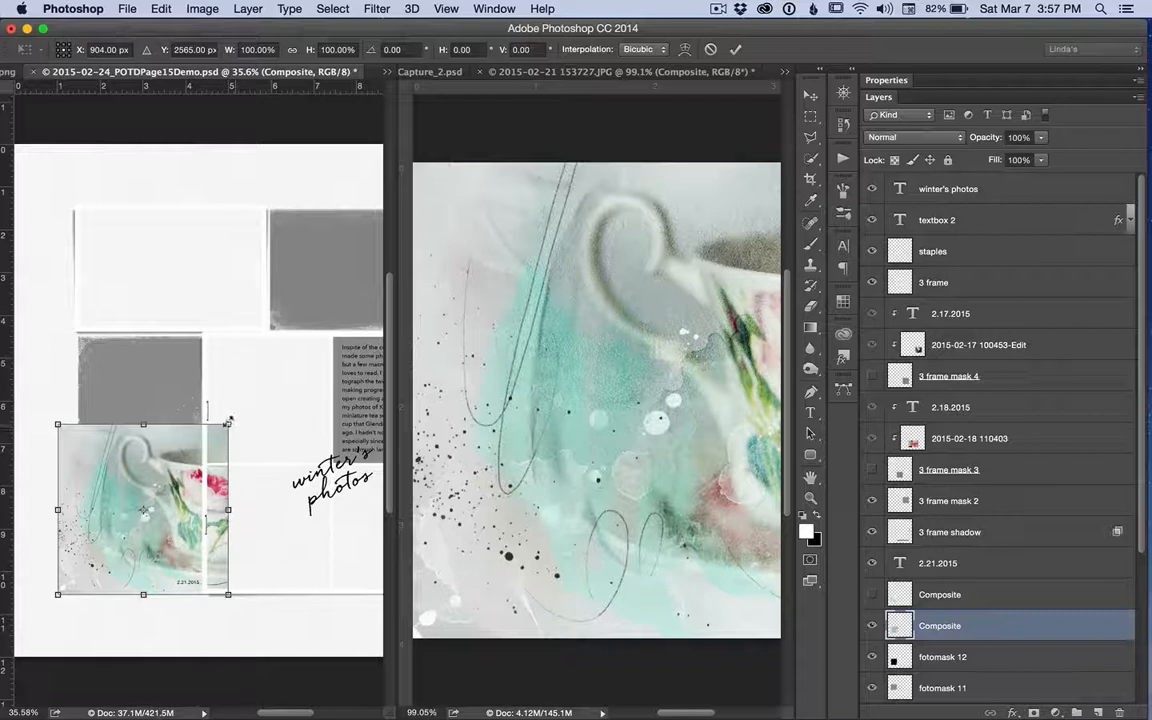
left_click_drag(230, 425, 192, 460)
left_click_drag(147, 500, 159, 500)
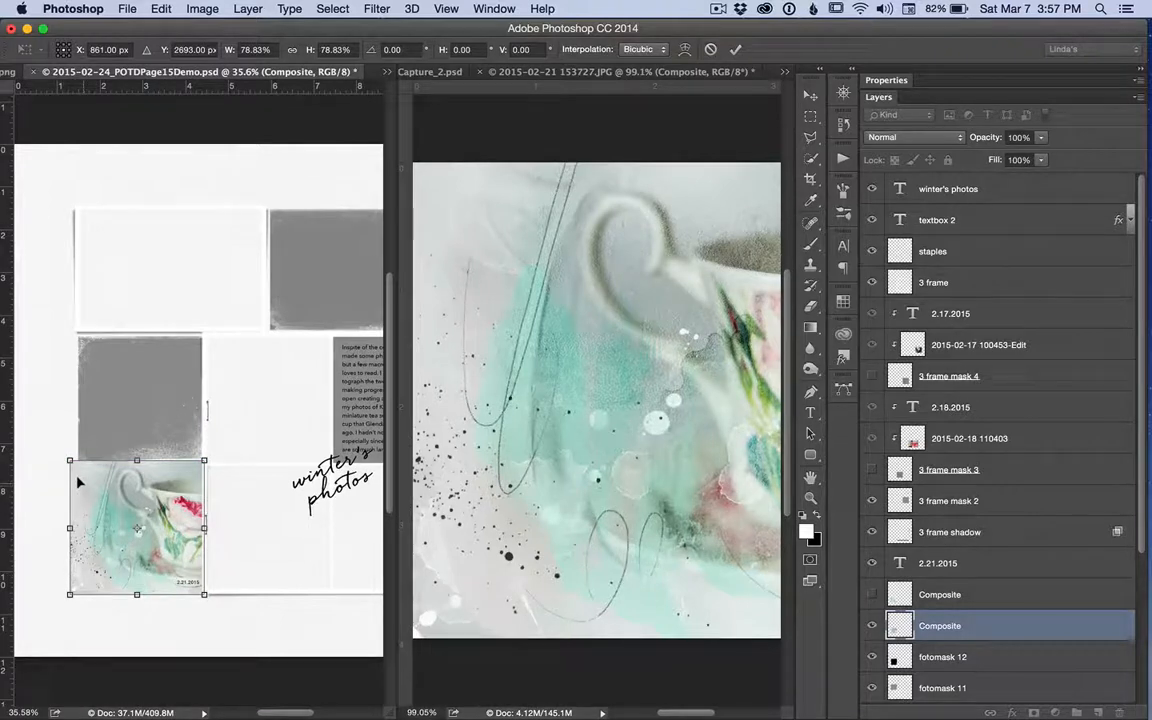
left_click_drag(65, 456, 65, 455)
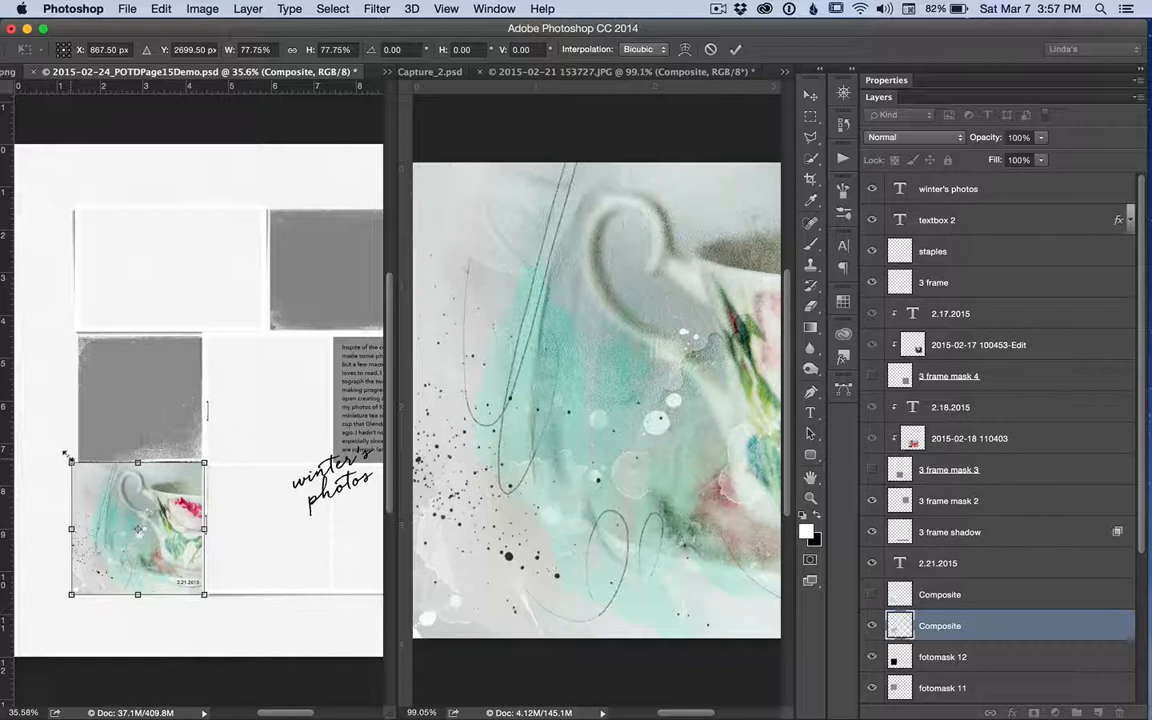
left_click(736, 51)
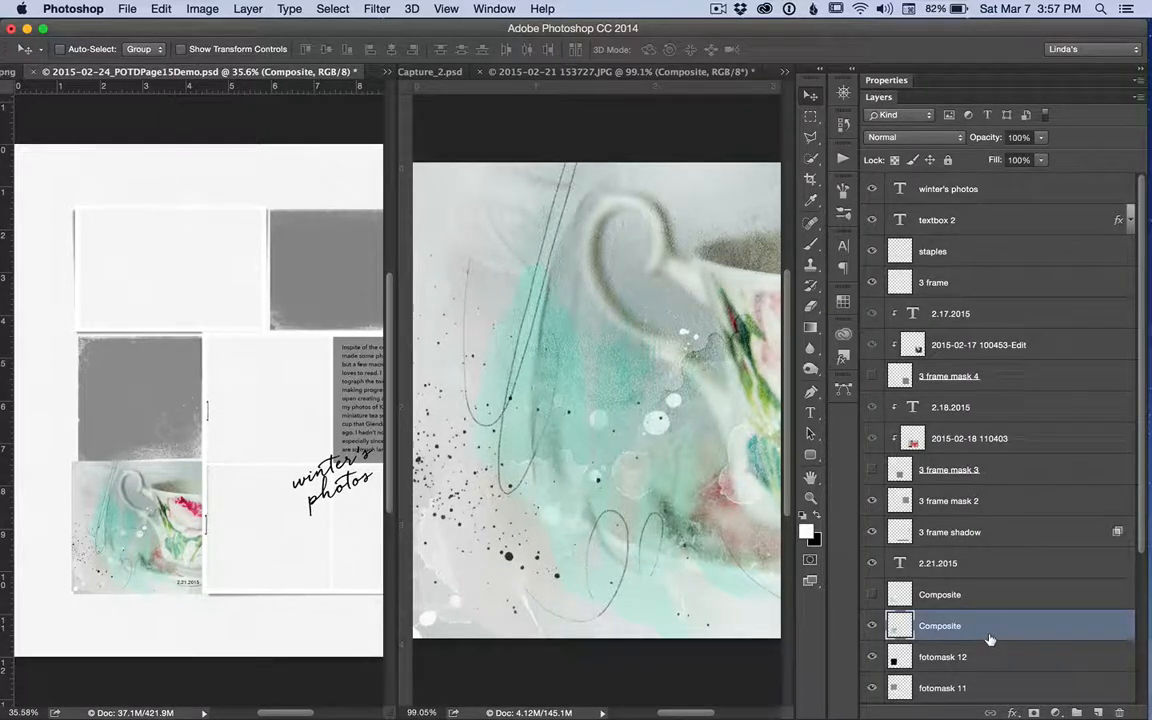
- Clip the resized Composite layer to fotomask 12
left_click_drag(989, 640, 988, 633)
left_click(989, 636, "alt")
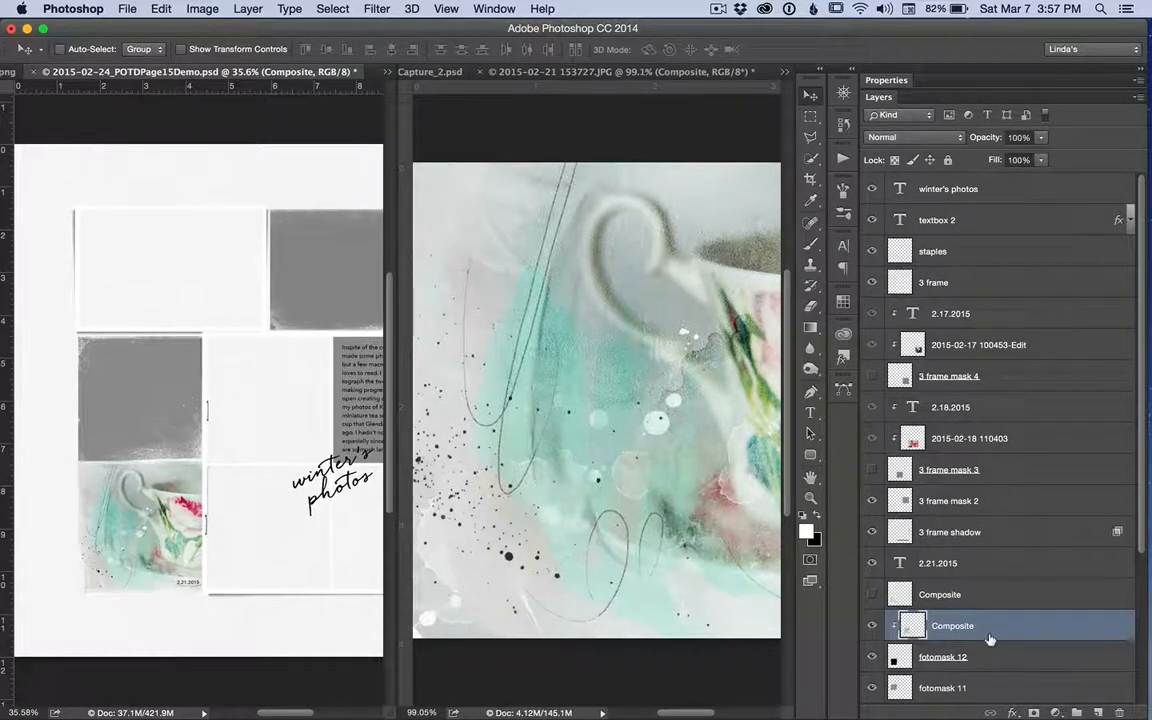